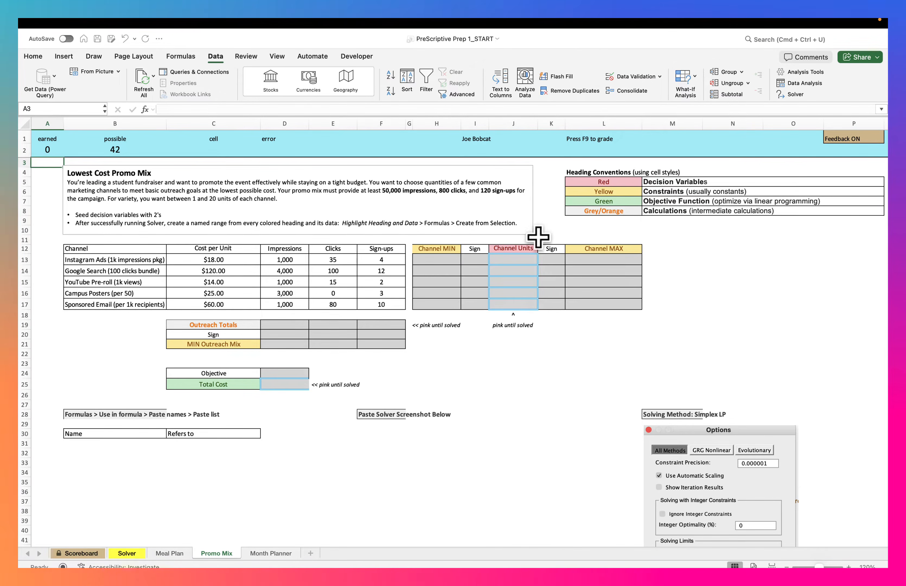
Step: Seed the Channel Units decision variables J13:J17 with 2 for all five channels
left_click(514, 260)
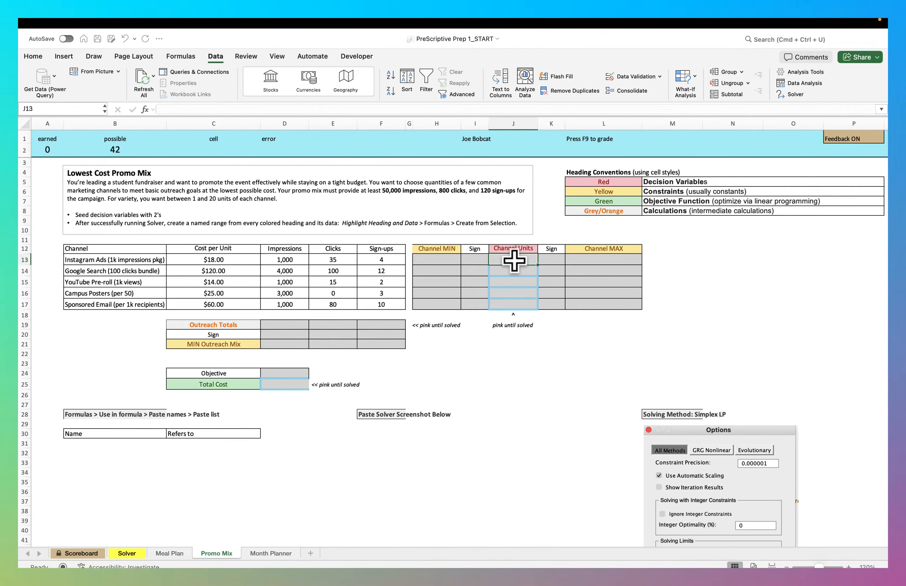
type("2")
key("Return")
type("2")
key("Return")
type("2")
key("Return")
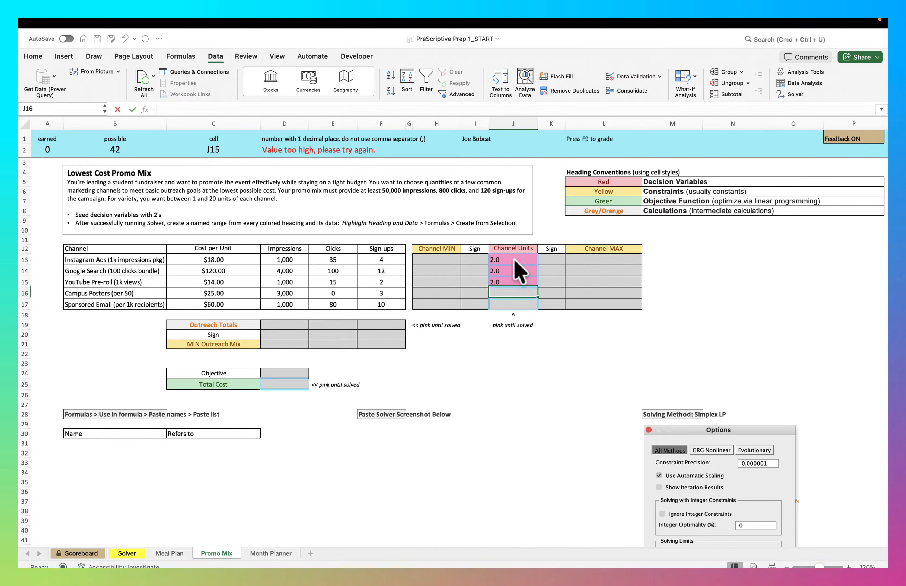
type("2")
key("Return")
type("2")
key("Return")
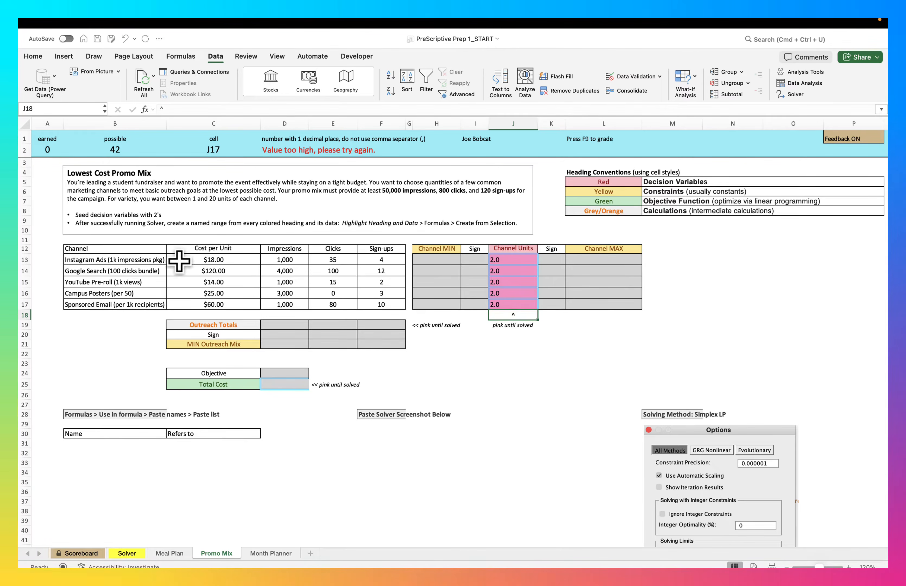
left_click(294, 260)
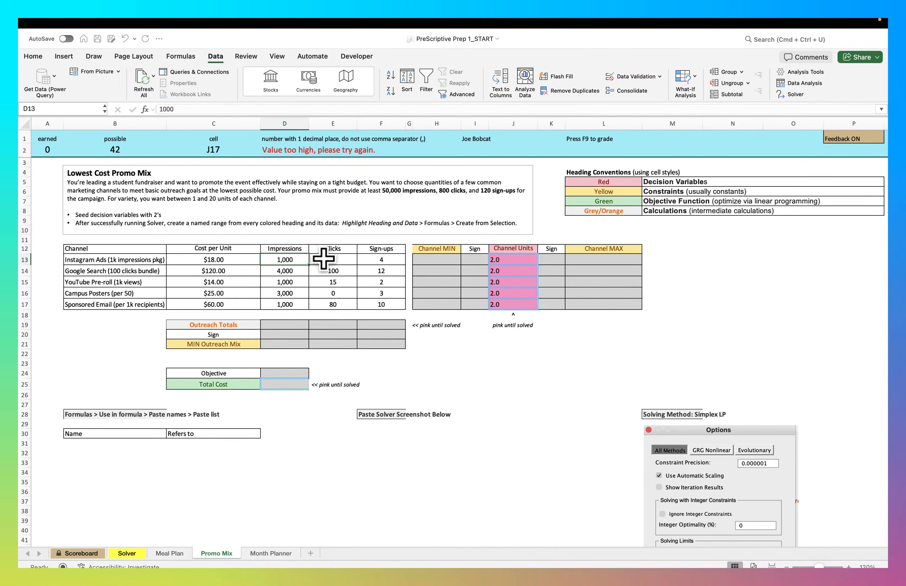
left_click(341, 260)
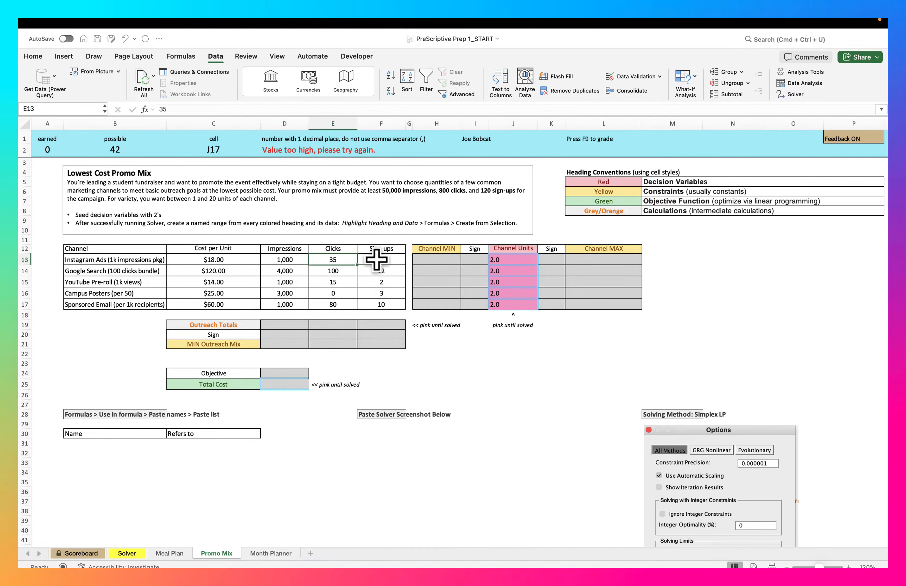
left_click(394, 261)
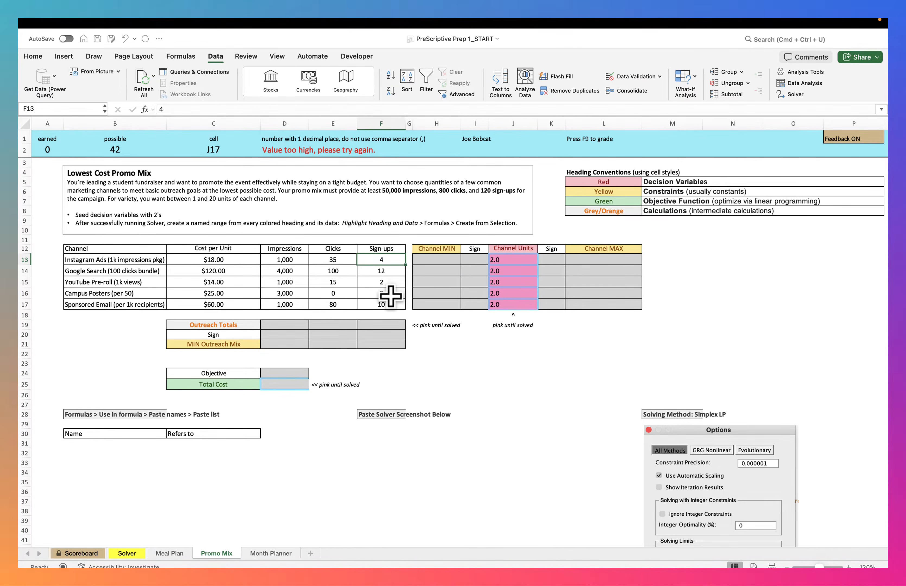
Step: Enter 1 as the Channel MIN for all five channels in H13:H17
left_click(443, 261)
type("1")
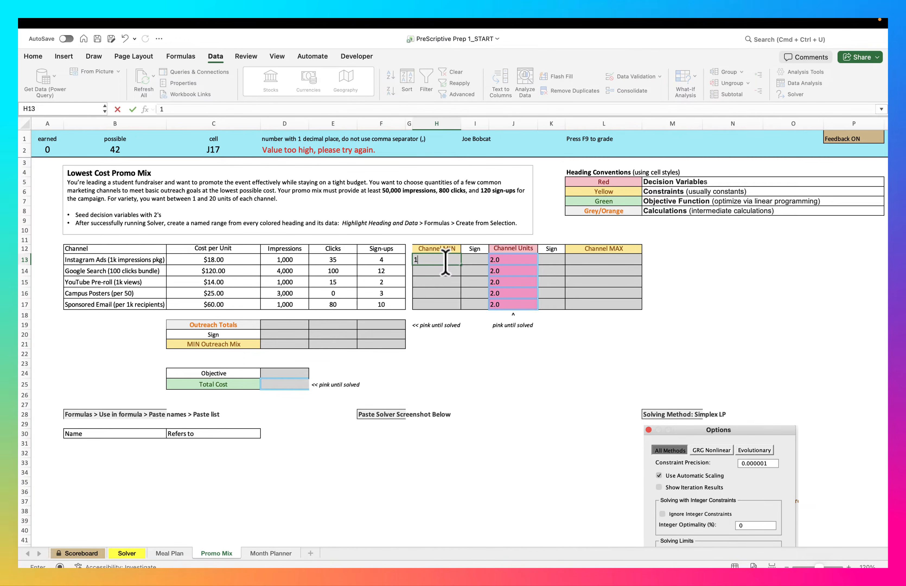
key("Return")
type("1")
key("Return")
type("1")
key("Return")
type("1")
key("Return")
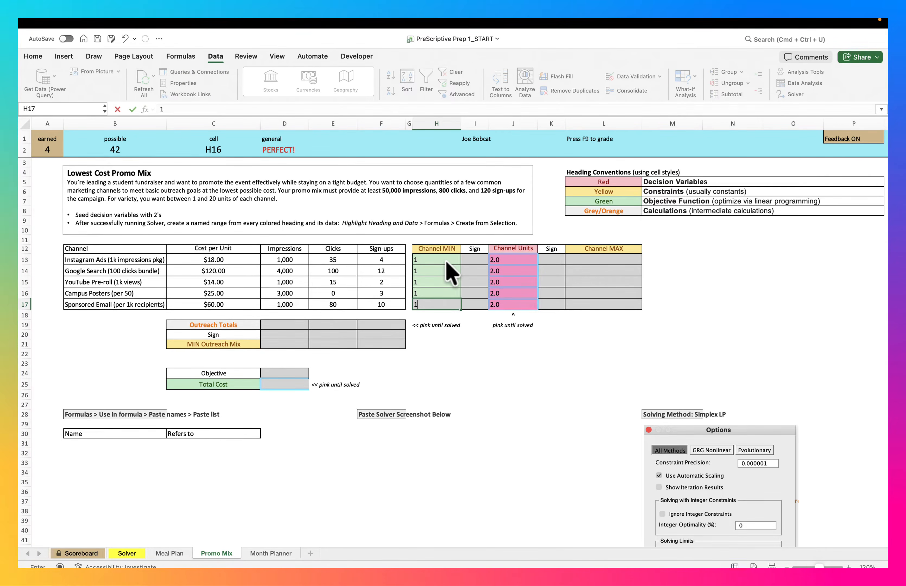
type("1")
key("Return")
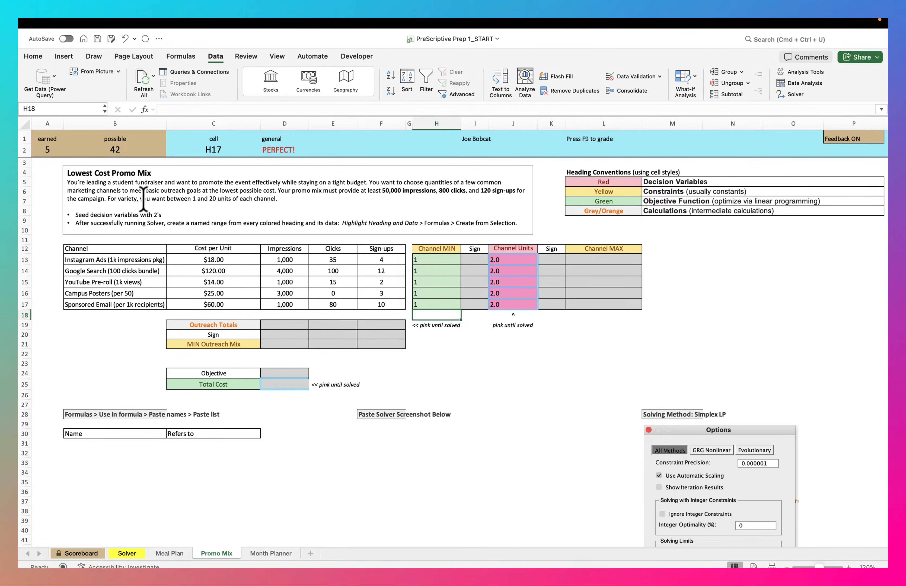
Step: Enter 20 as the Channel MAX in L13 and fill it down through L17
left_click(600, 259)
type("20")
key("ctrl+Return")
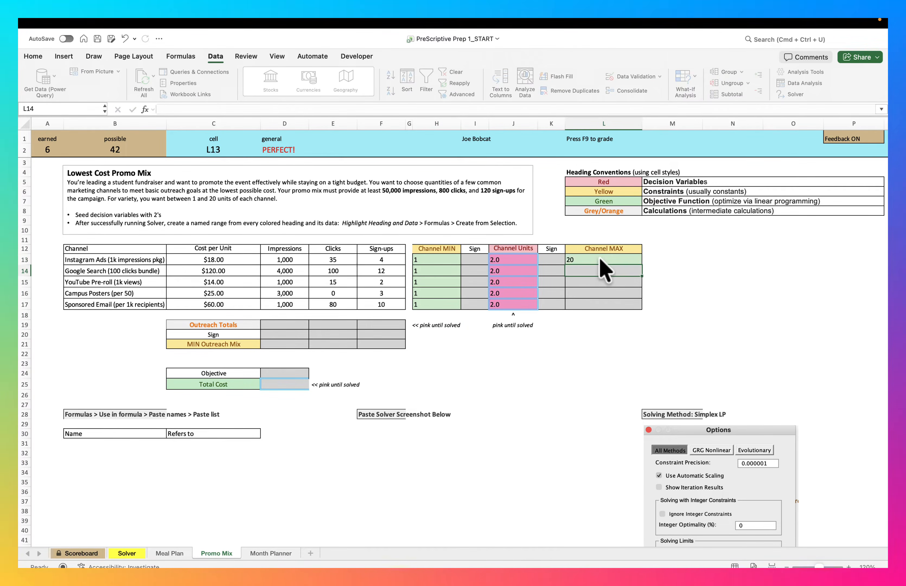
left_click_drag(642, 265, 638, 310)
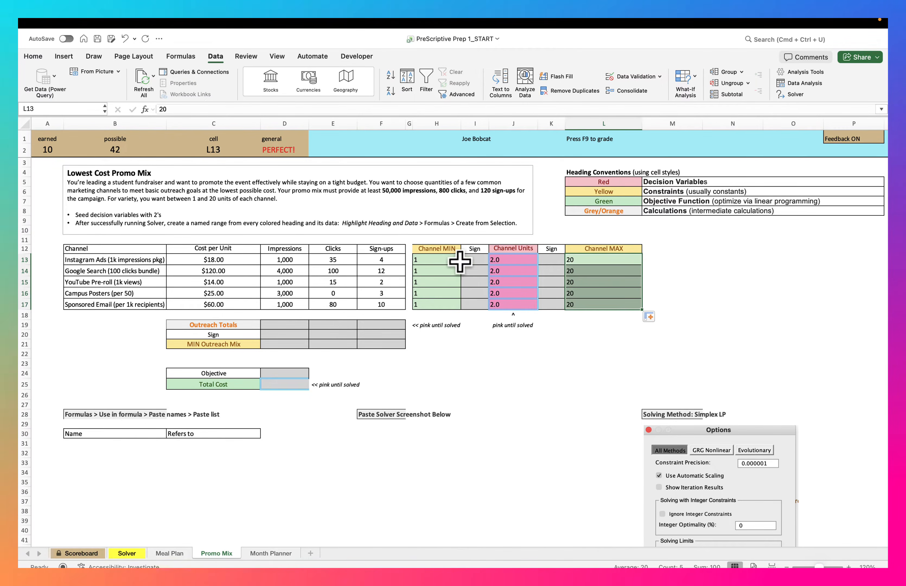
Step: Set the sign between Channel MIN and Channel Units to ≤ in I13 and fill it down through I17
left_click(471, 257)
left_click(492, 260)
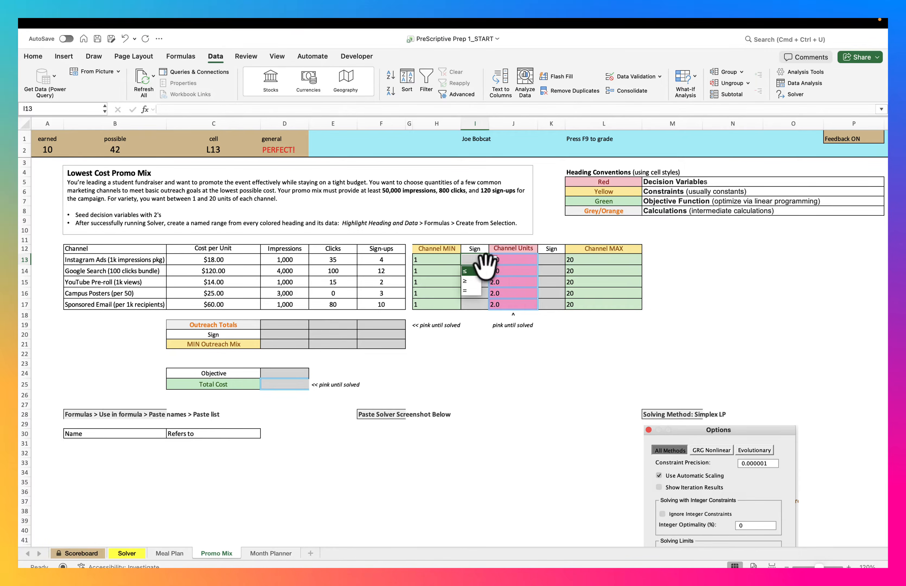
left_click(467, 271)
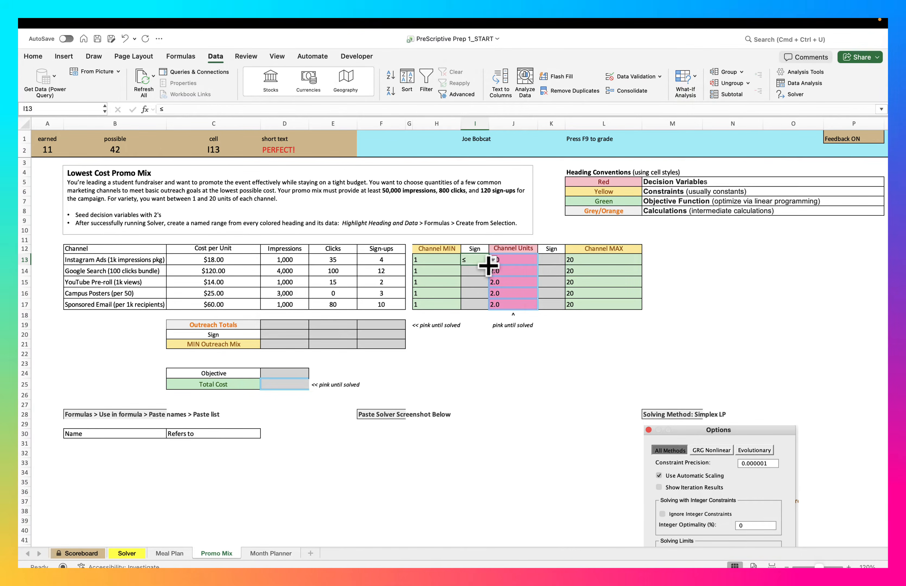
left_click_drag(490, 264, 486, 310)
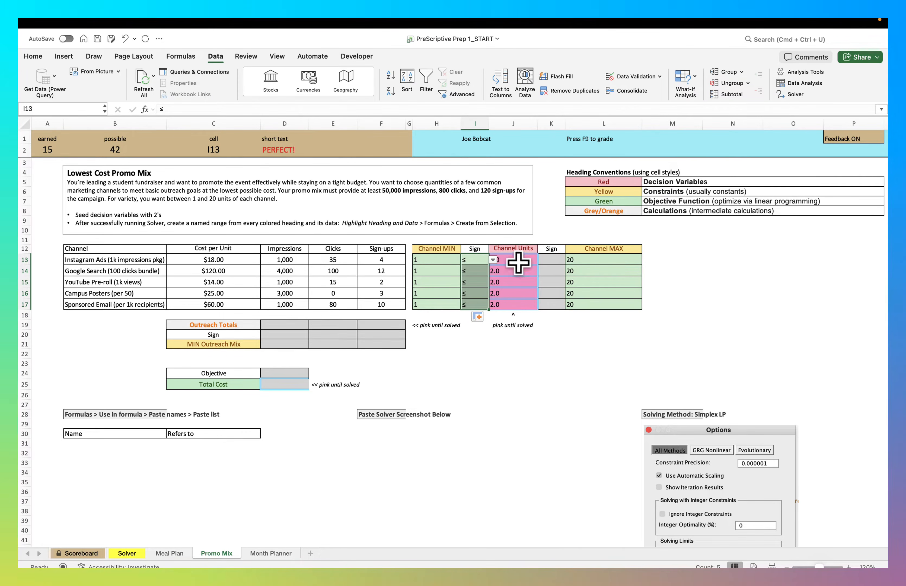
Step: Set the sign between Channel Units and Channel MAX to ≤ in K13 and fill it down through K17
left_click(558, 258)
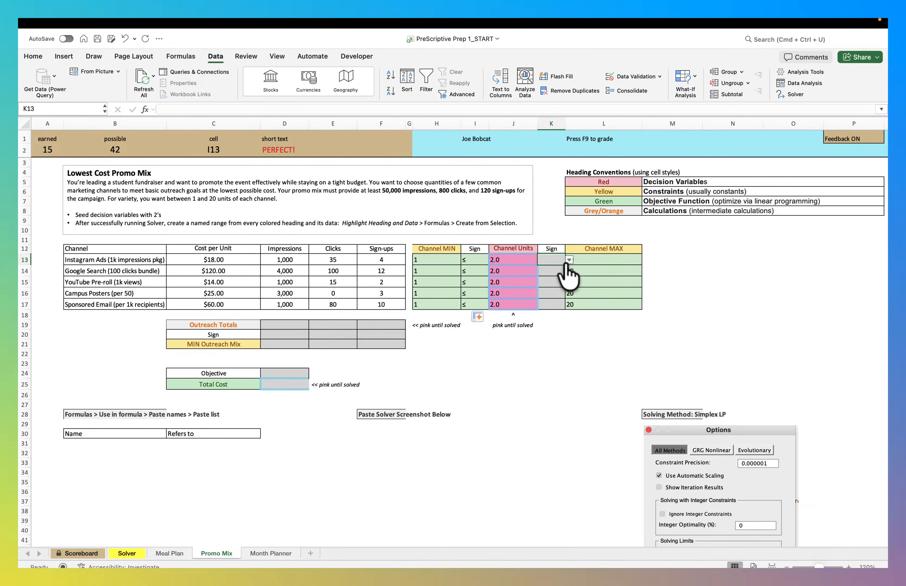
left_click(569, 260)
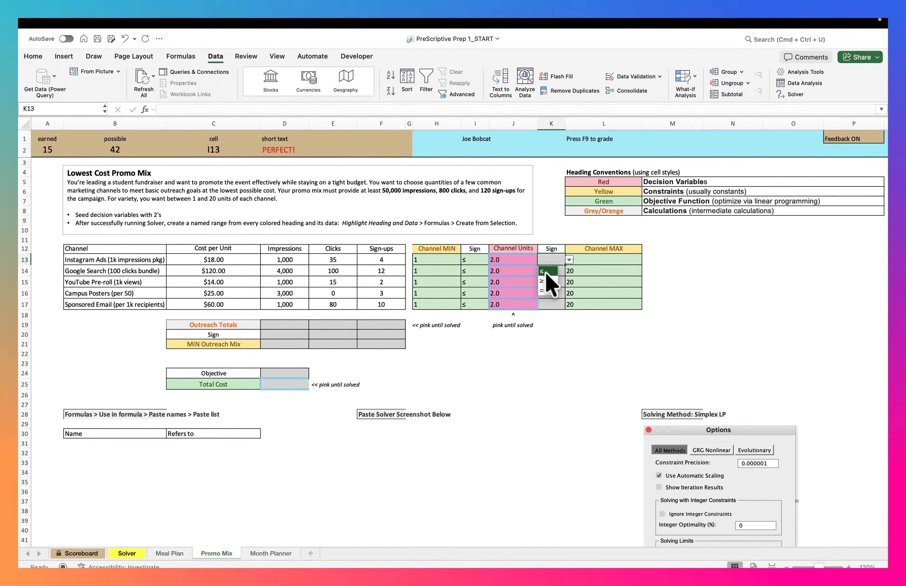
left_click(548, 270)
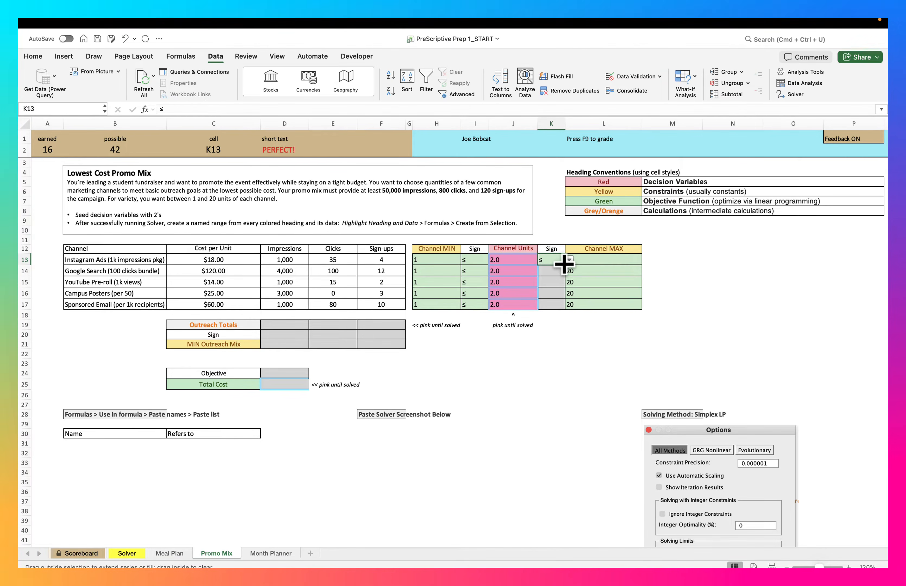
left_click_drag(563, 311, 562, 311)
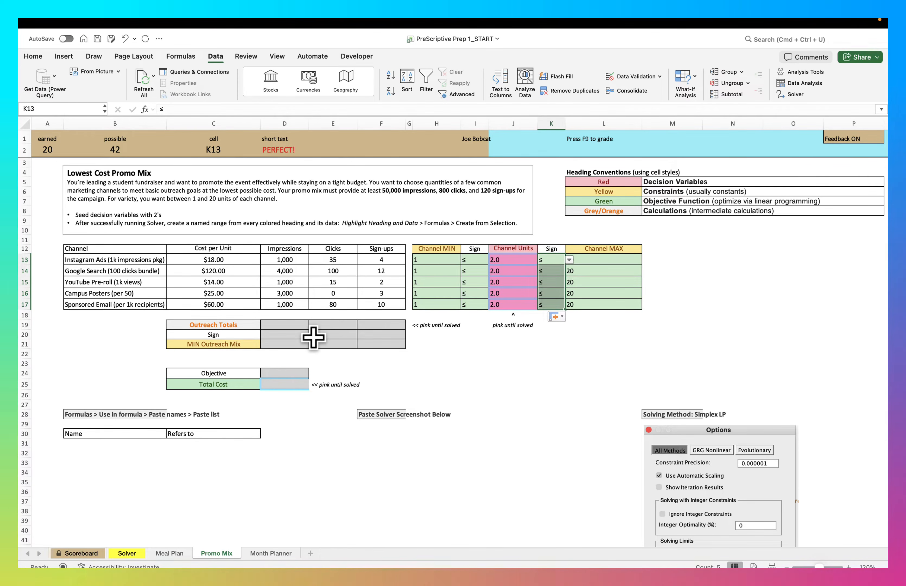
Step: Calculate the Impressions outreach total in D19 with =SUMPRODUCT(D13:D17,$J$13:$J$17)
left_click(289, 325)
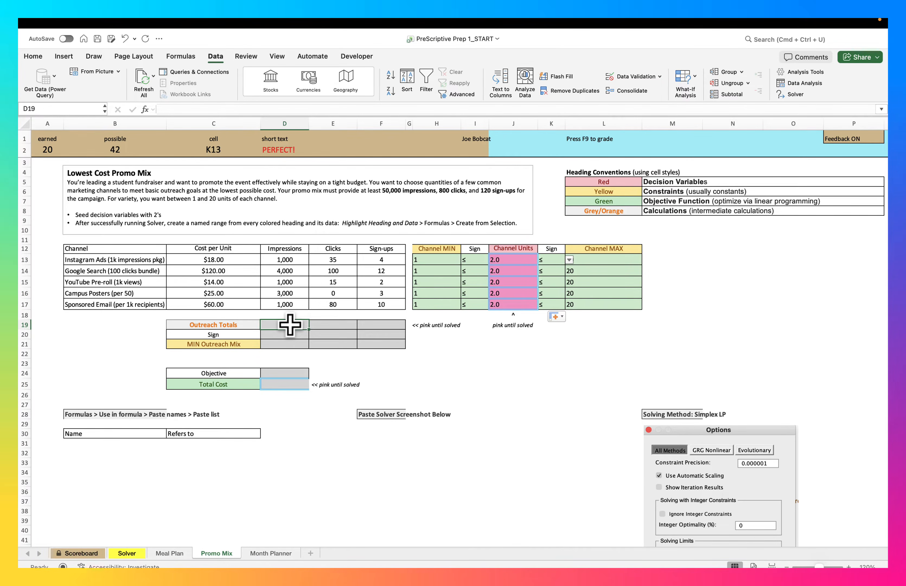
type("=su")
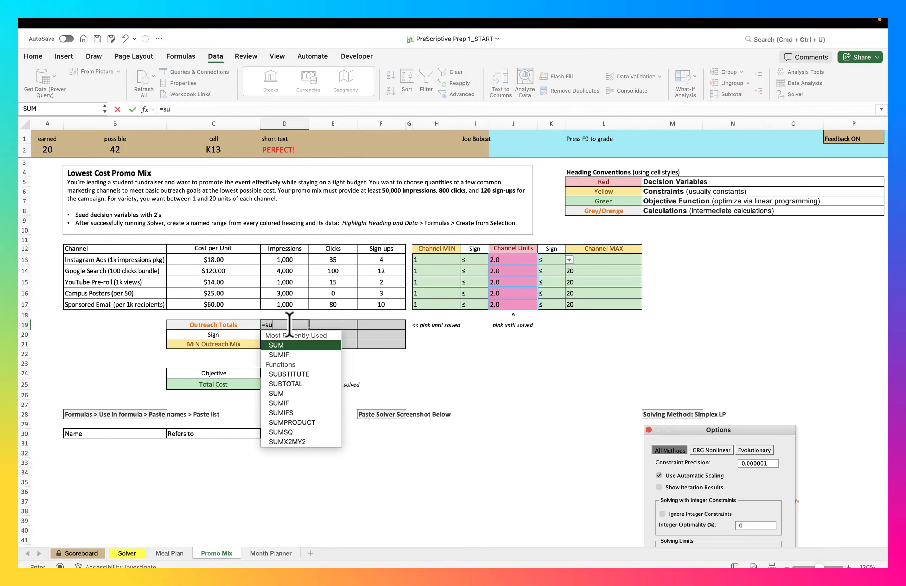
type("mproduc")
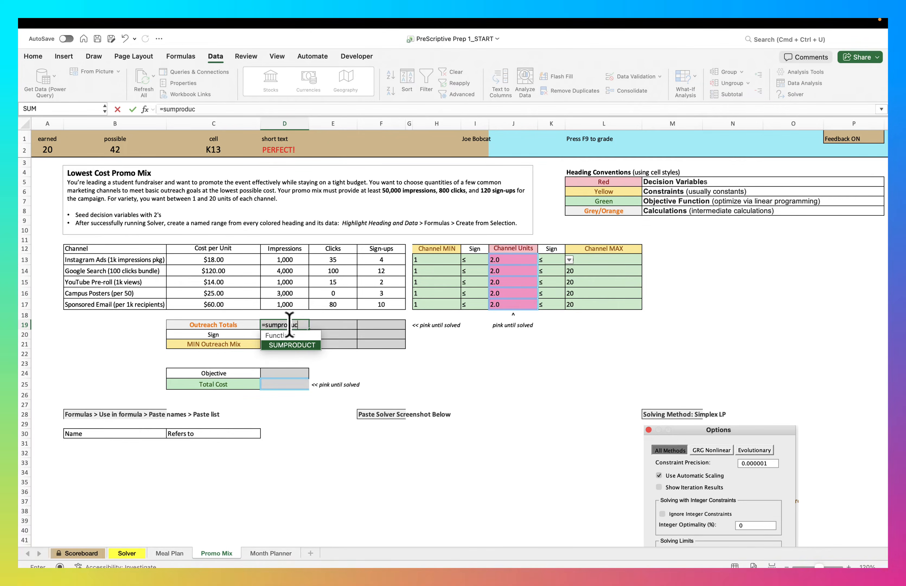
type("t(")
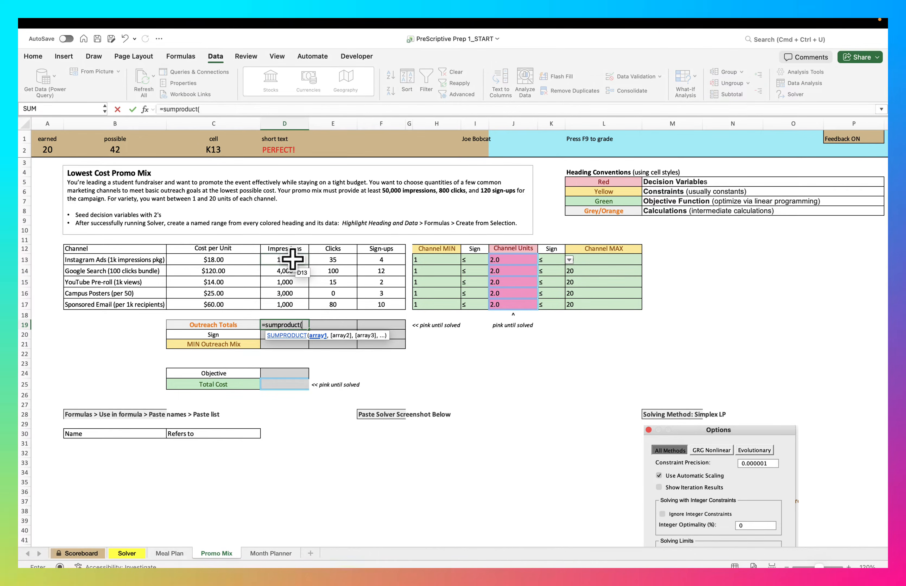
left_click_drag(291, 259, 290, 304)
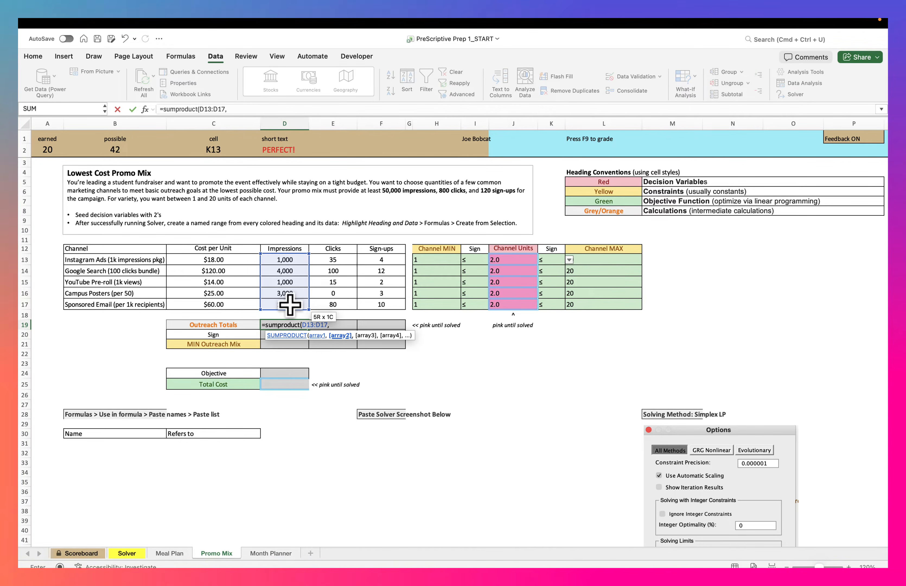
type(",")
left_click_drag(516, 261, 508, 301)
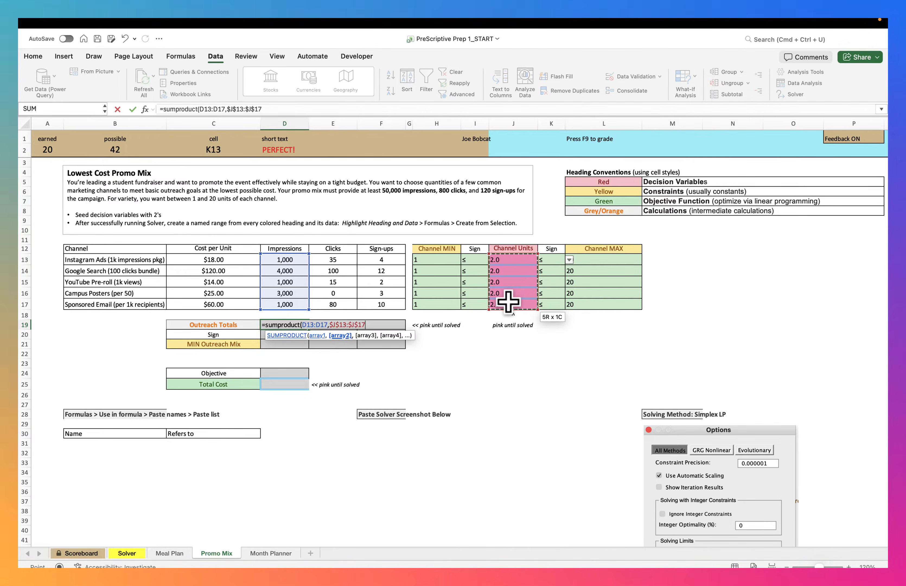
type(")")
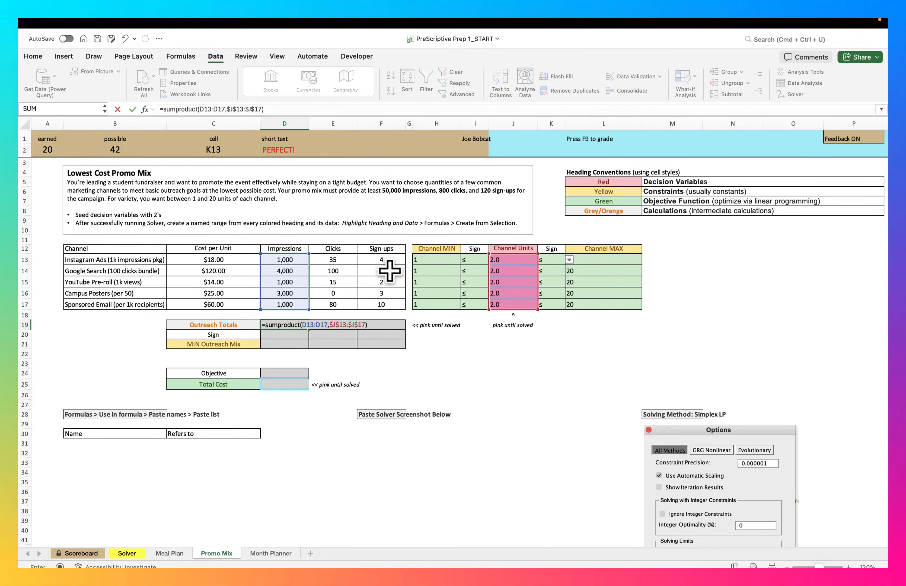
key("Return")
Step: Fill the D19 outreach total formula across to Clicks and Sign-ups through F19, and check the references in F19
left_click(294, 324)
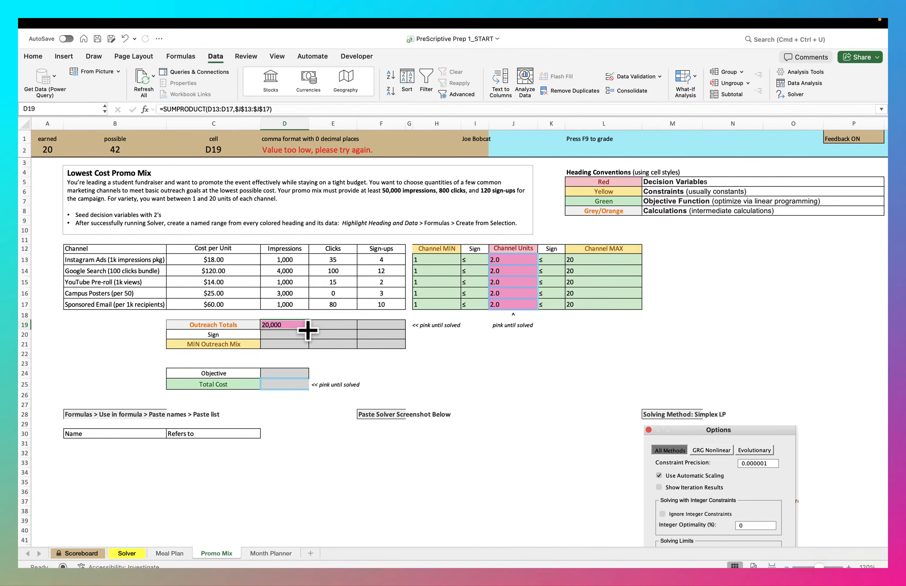
left_click_drag(307, 329, 393, 328)
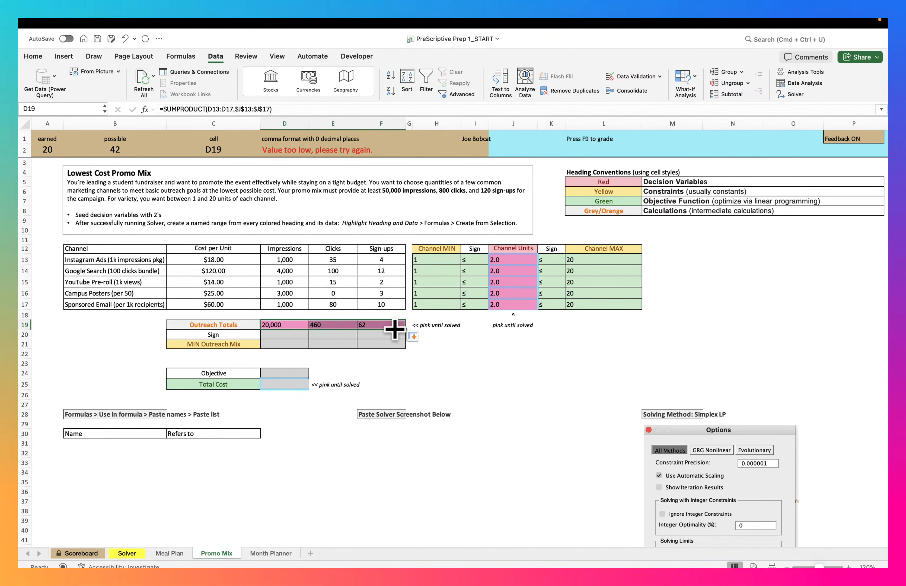
left_click(380, 328)
double_click(379, 327)
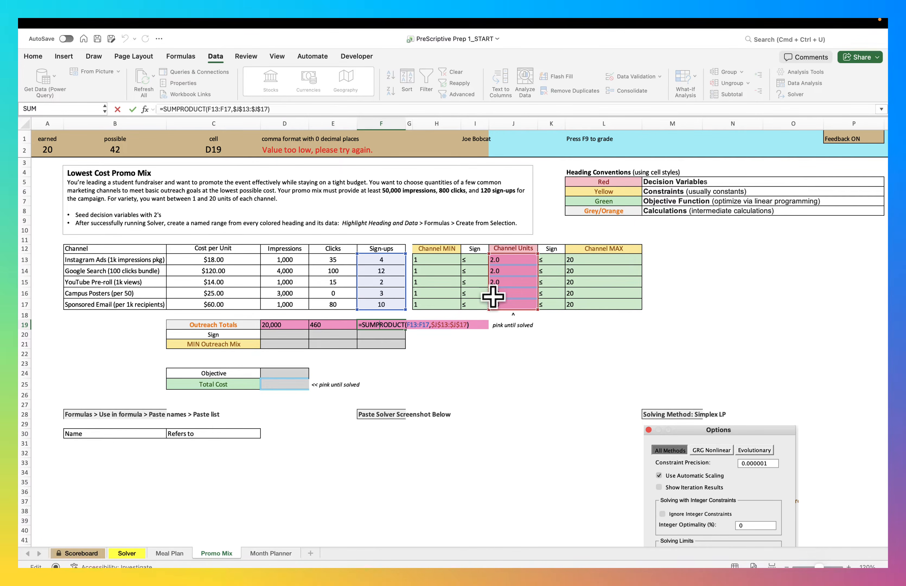
key("Escape")
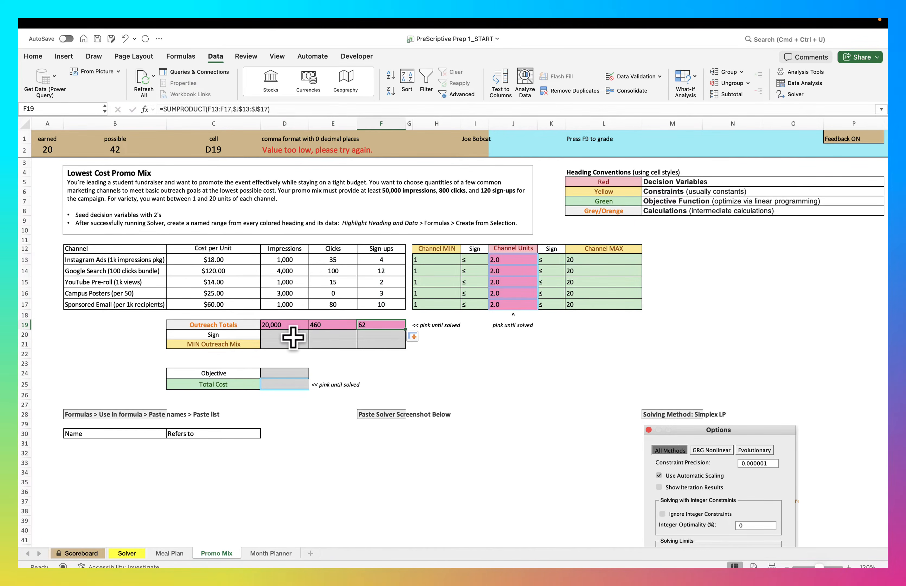
Step: Set the outreach constraint sign to ≥ in D20 and fill it across through F20
left_click(288, 336)
left_click(313, 335)
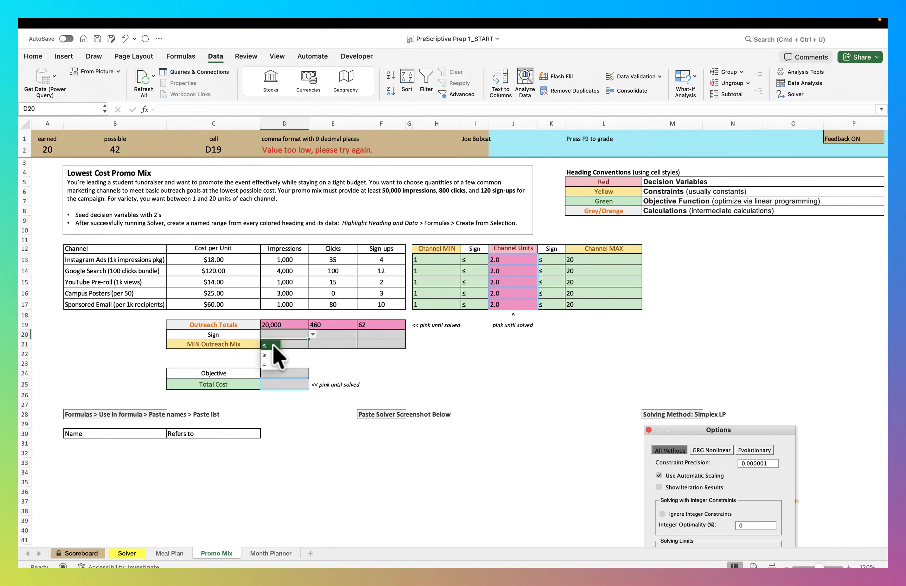
left_click(271, 345)
left_click(313, 333)
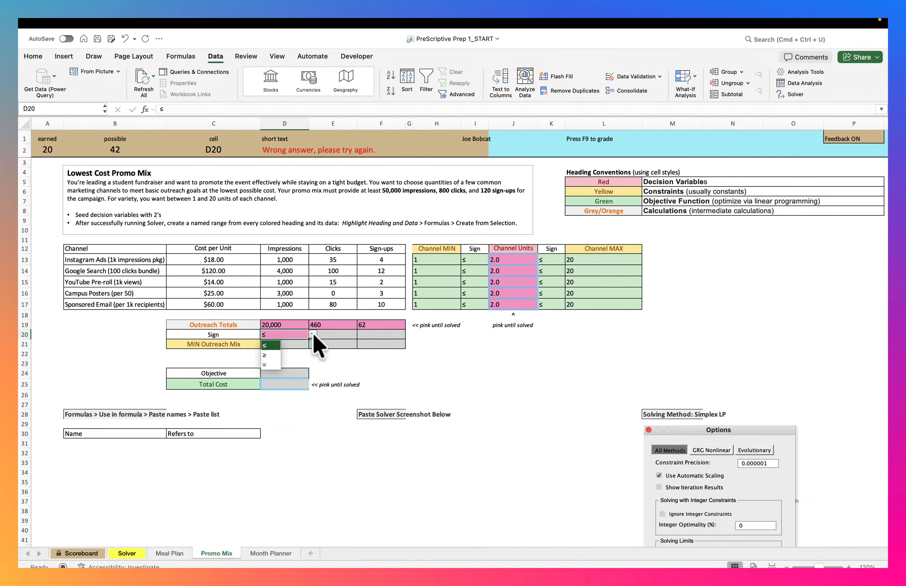
left_click(275, 355)
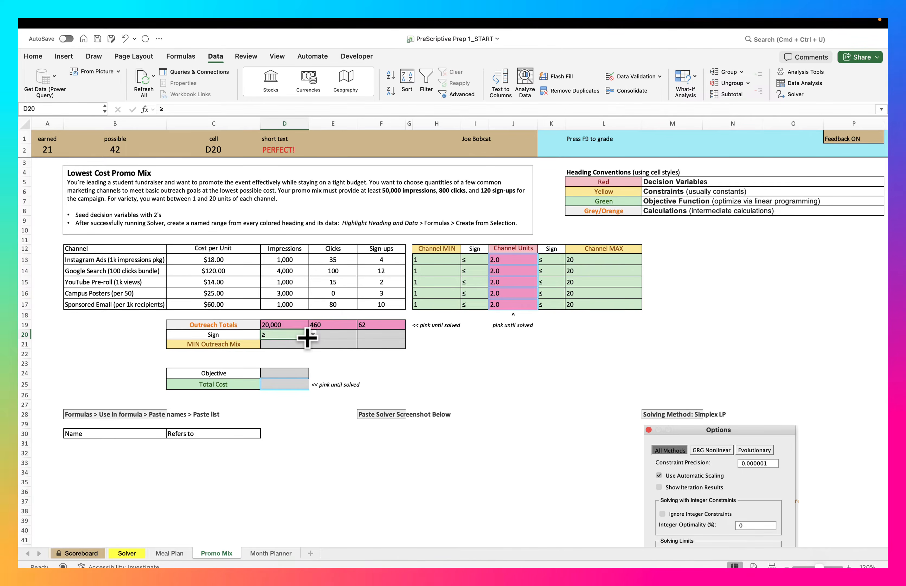
left_click_drag(306, 337, 389, 338)
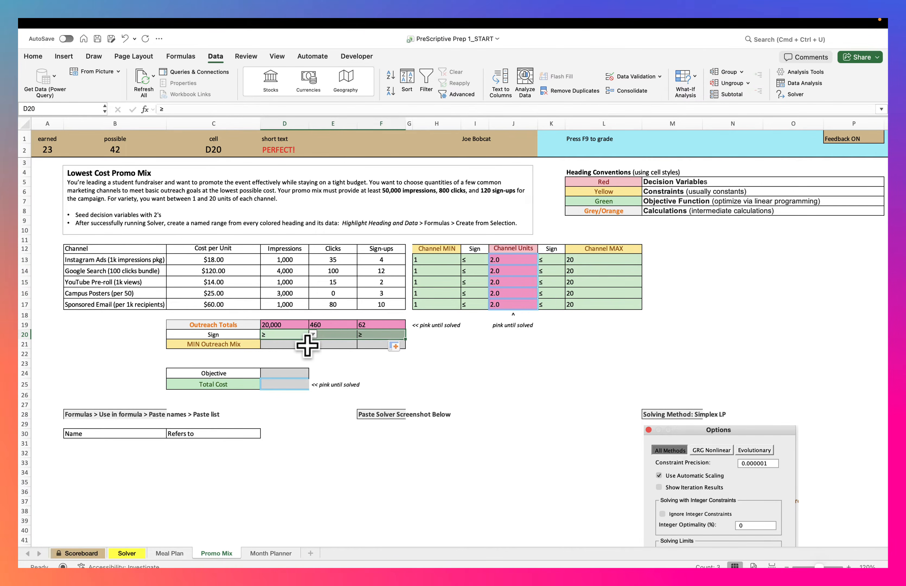
Step: Enter the MIN Outreach Mix values 50000, 800 and 120 in D21, E21 and F21
left_click(296, 343)
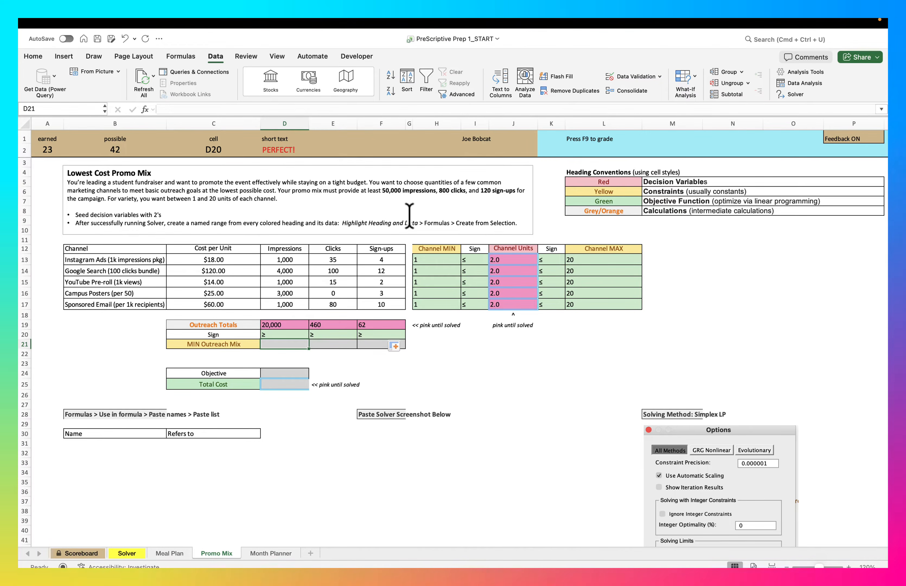
type("50")
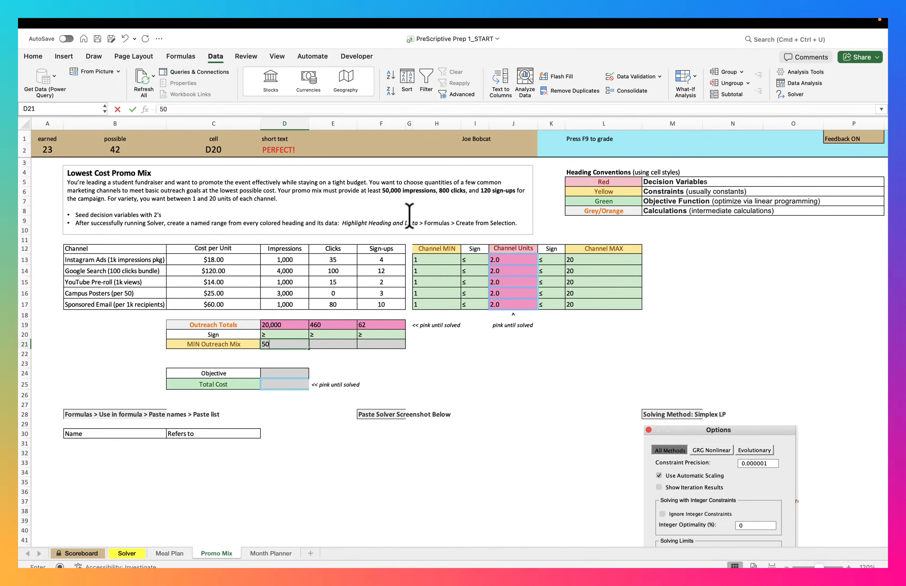
type("000")
key("Return")
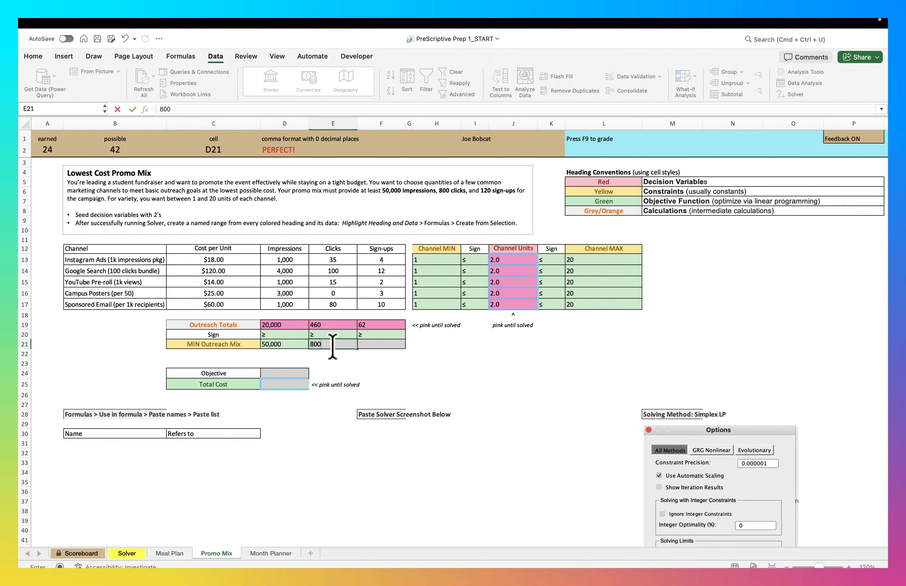
key("Return")
left_click(371, 344)
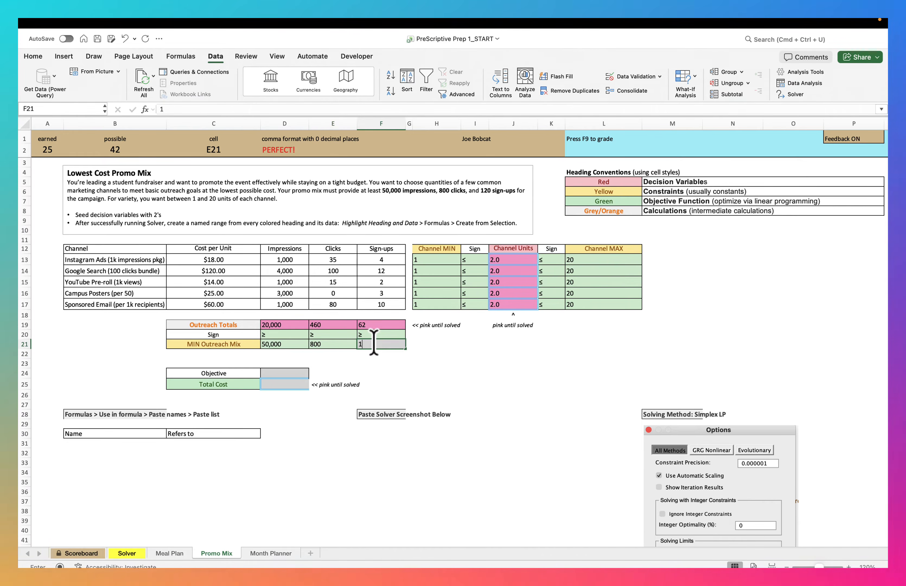
type("120")
key("Return")
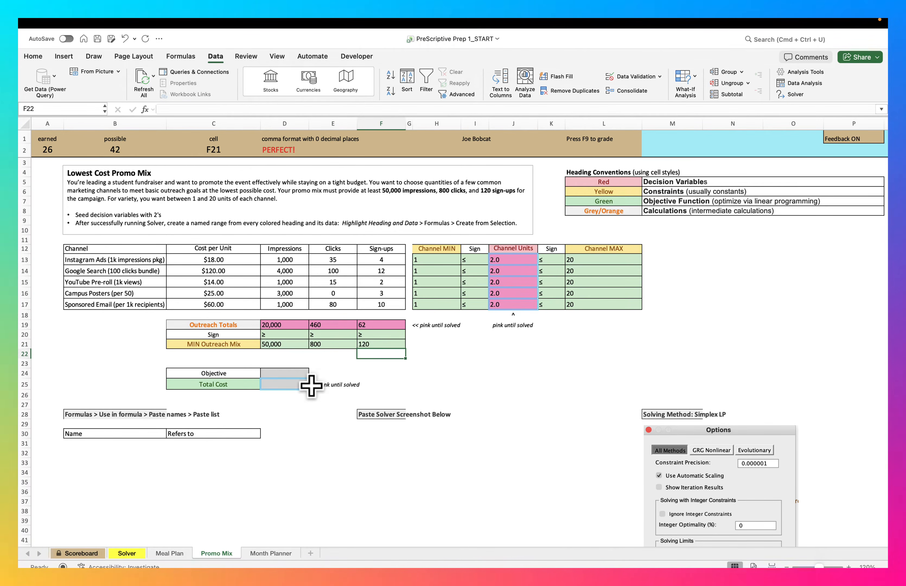
Step: Set the Objective in D24 to MIN
left_click(290, 373)
left_click(312, 373)
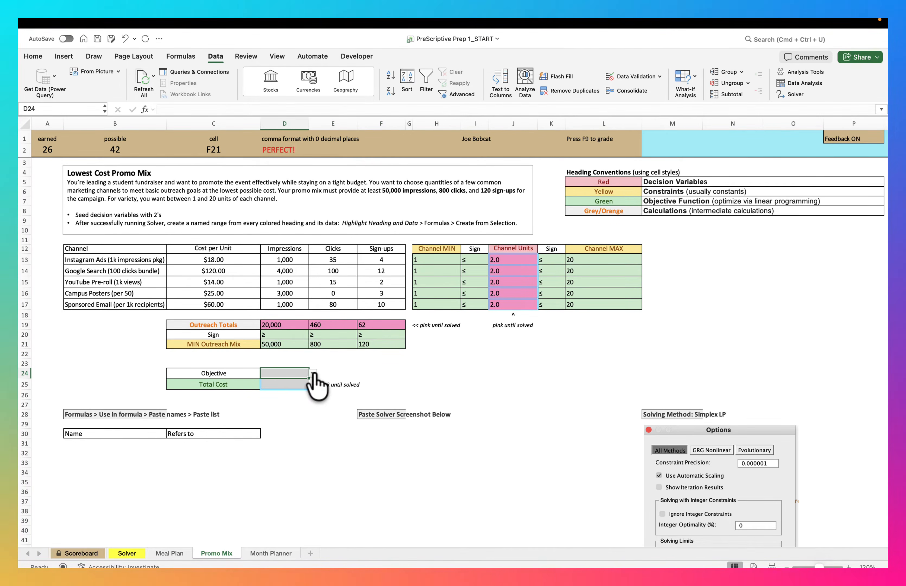
left_click(282, 383)
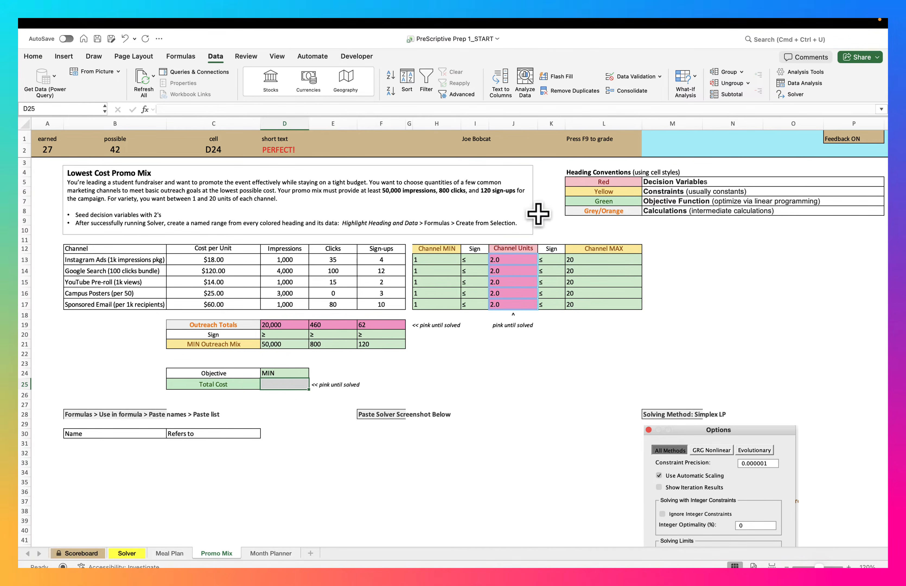
Step: Open Solver with Total Cost cell D25 as the objective and choose Simplex LP as the solving method
left_click(790, 95)
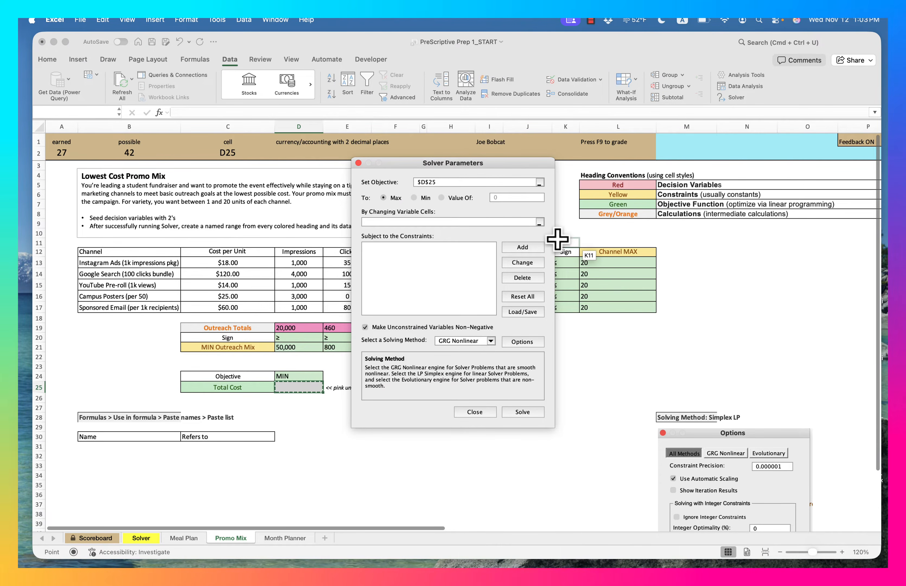
left_click(491, 340)
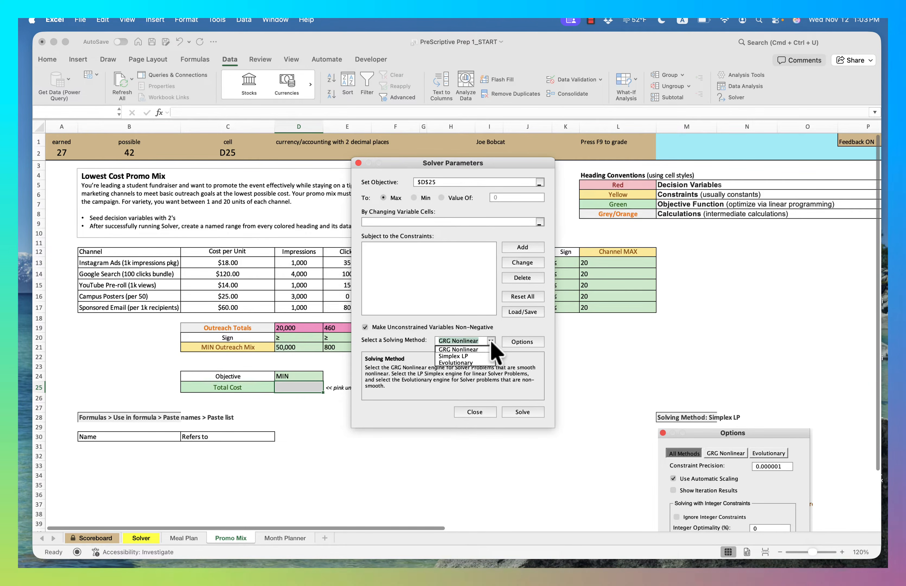
left_click(474, 356)
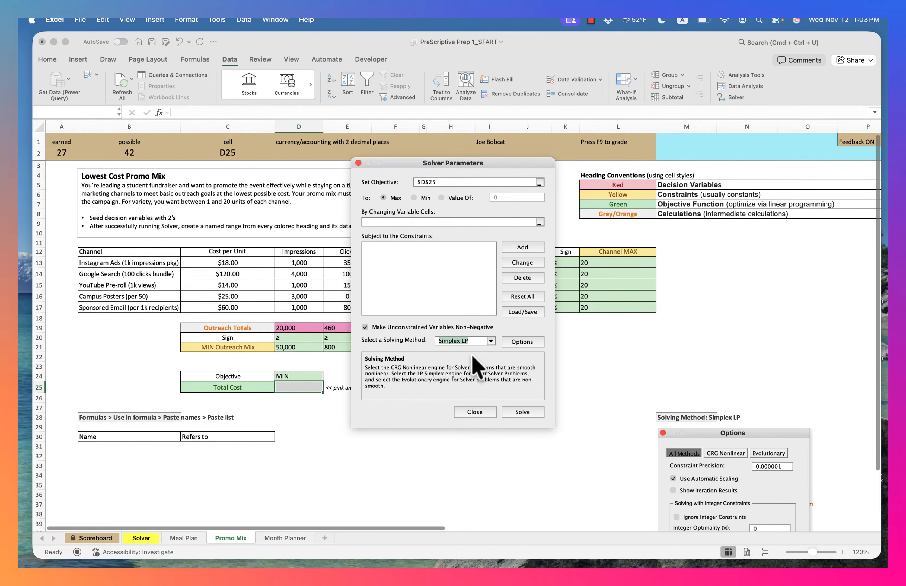
Step: Set Solver's Integer Optimality to 0% and Max Time to 10 seconds in its options
left_click(516, 341)
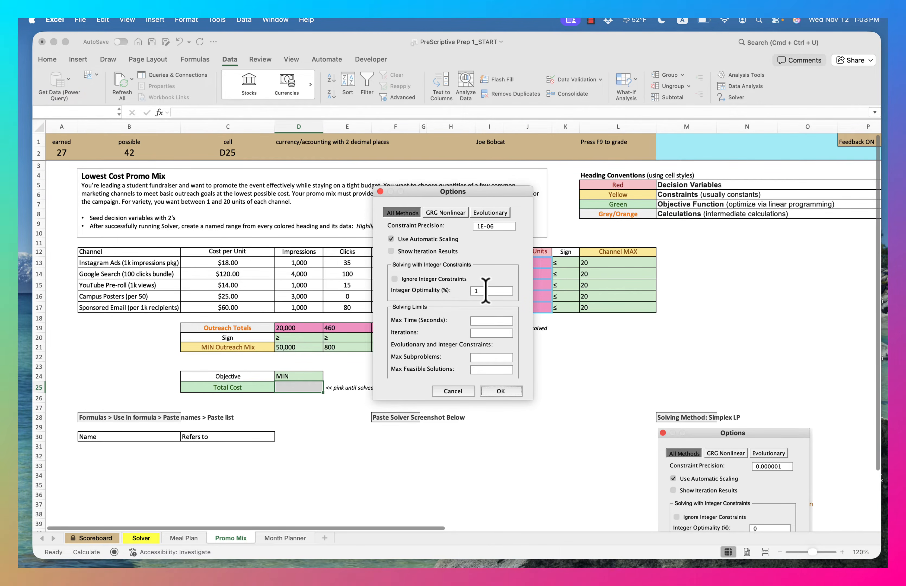
left_click(501, 291)
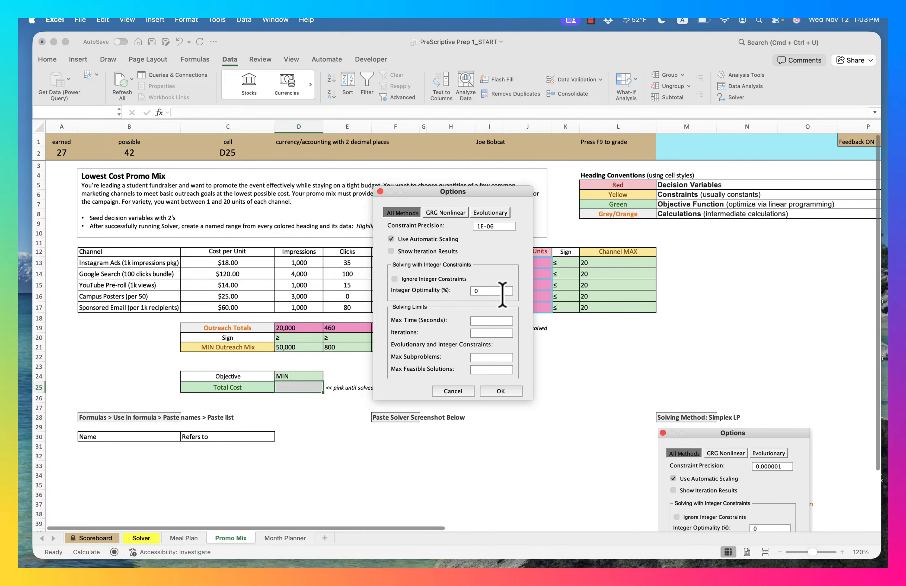
key("BackSpace")
type("0")
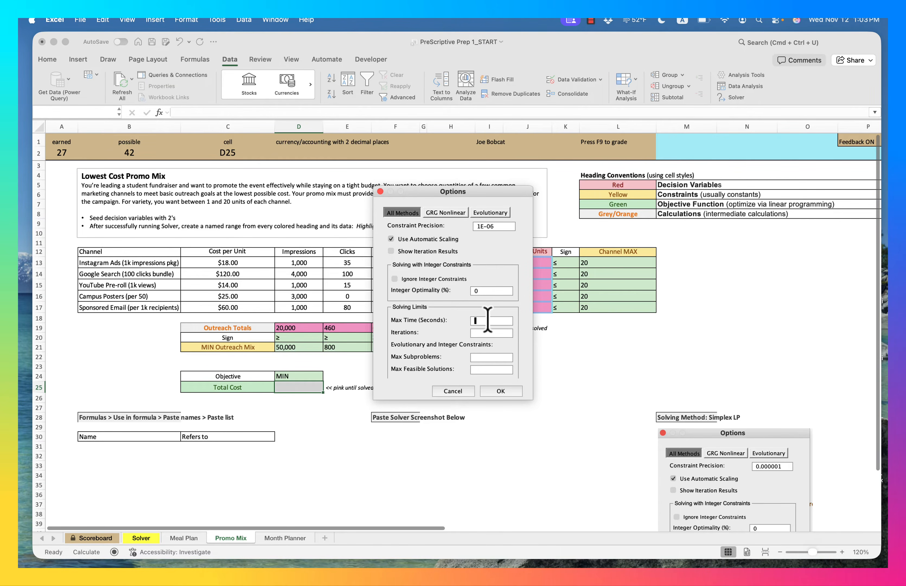
type("10")
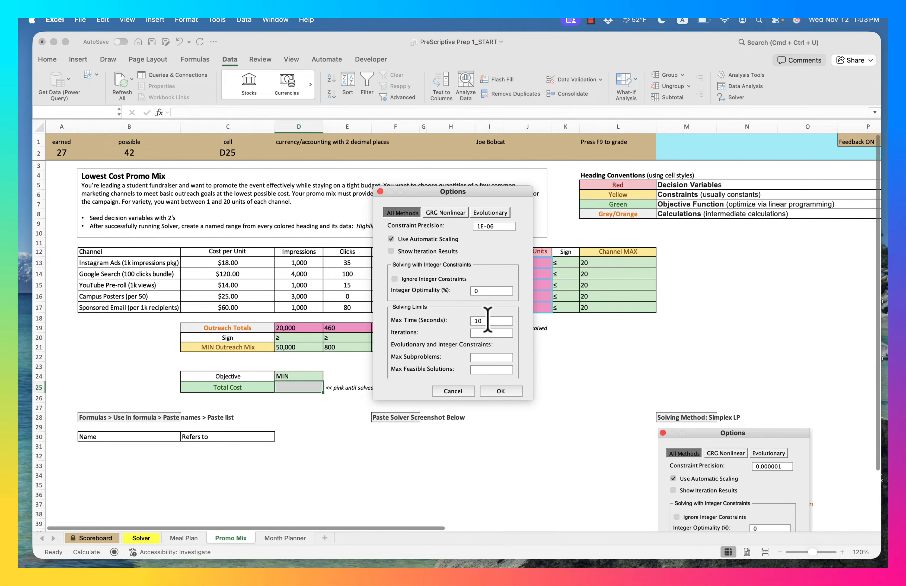
left_click(502, 389)
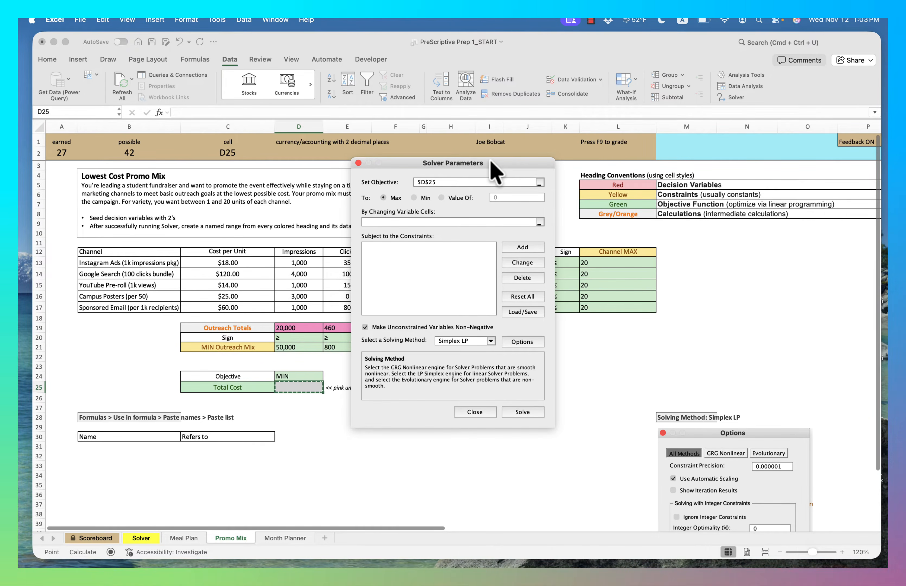
Step: Set Solver to minimize the objective by changing the Channel Units cells J13:J17
left_click(415, 198)
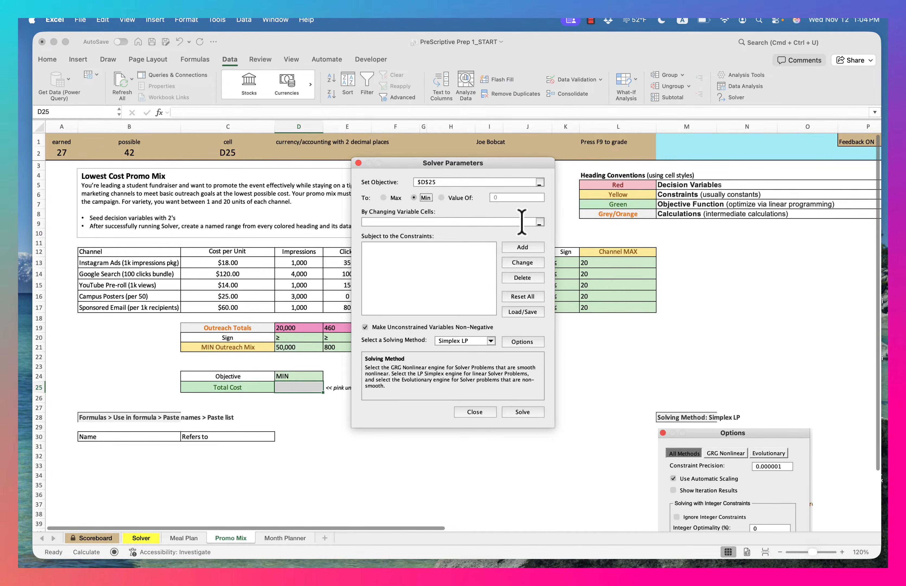
left_click(540, 220)
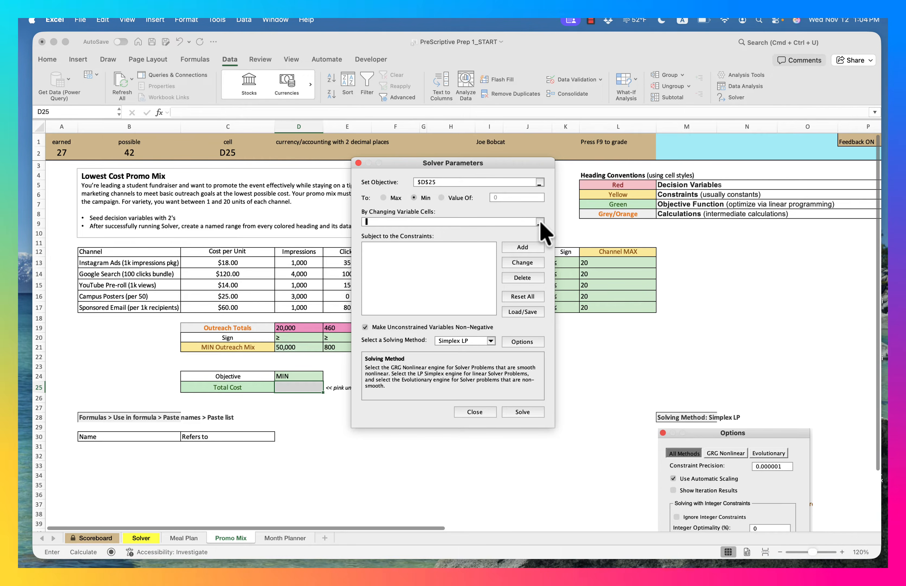
left_click(540, 220)
left_click(526, 261)
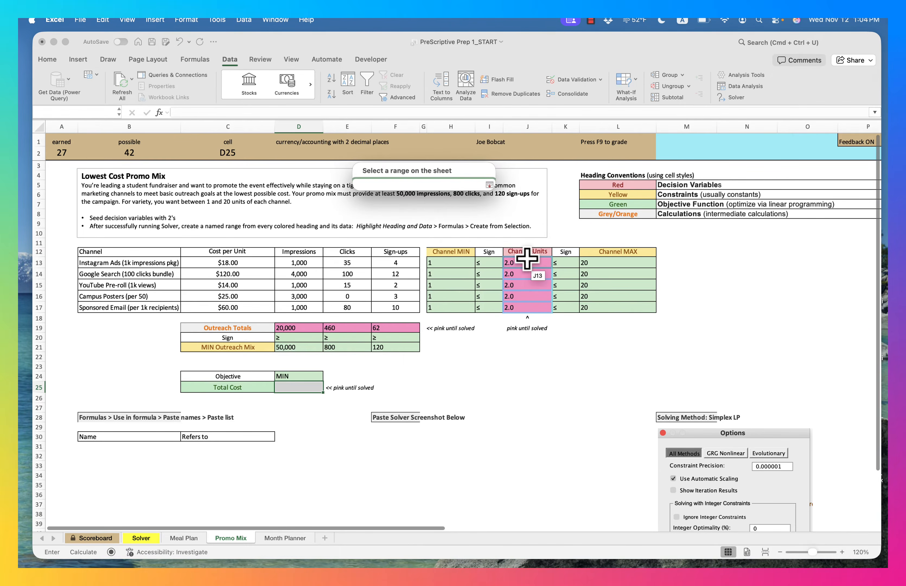
left_click_drag(527, 258, 524, 307)
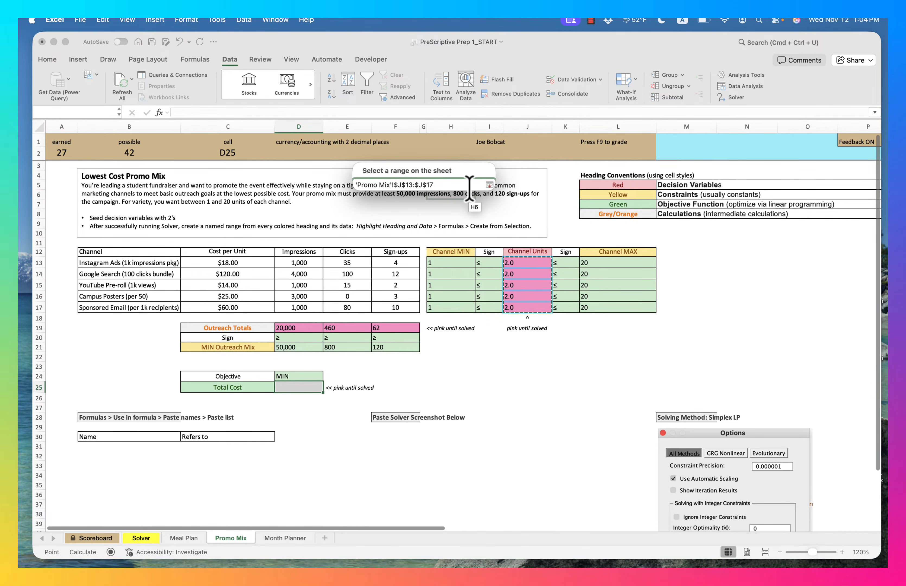
left_click(489, 185)
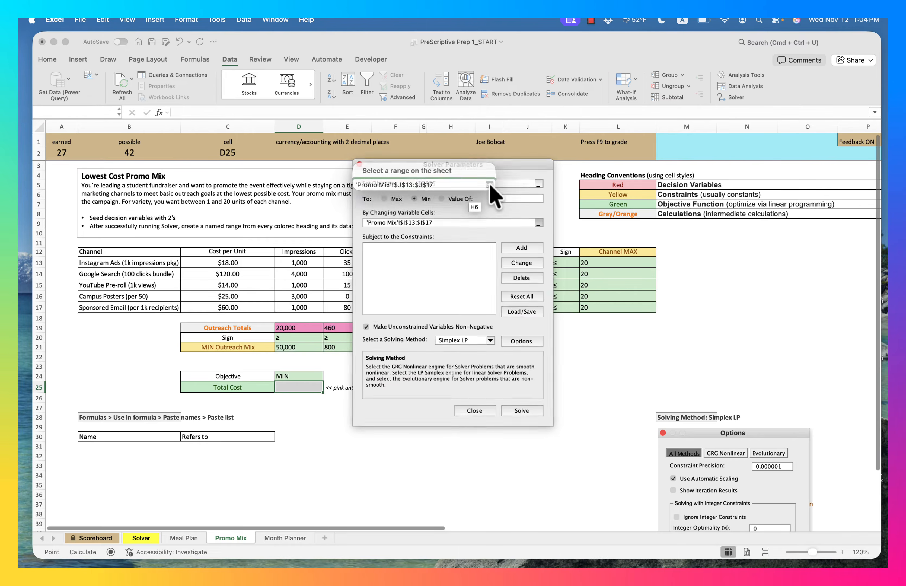
Step: Add a Solver constraint requiring Channel Units J13:J17 >= Channel MIN H13:H17
left_click(522, 248)
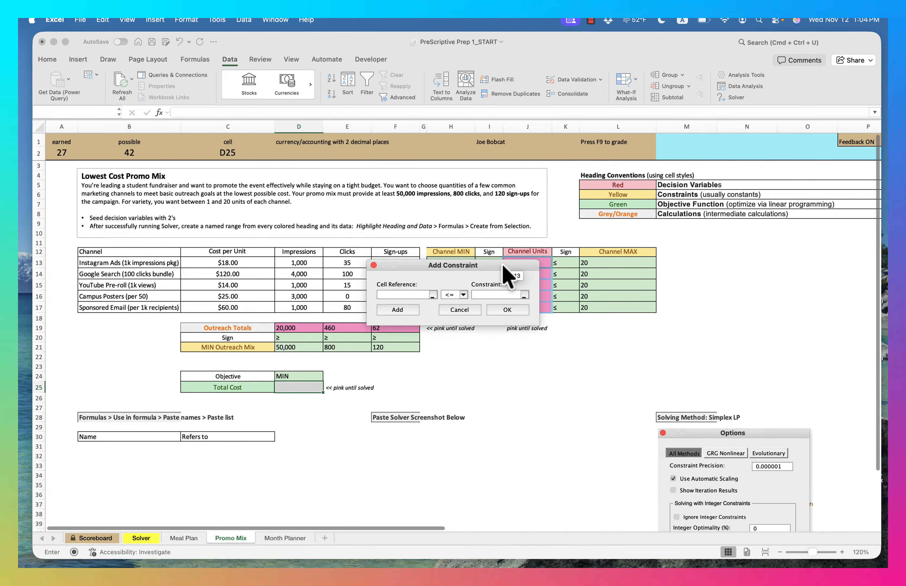
left_click_drag(503, 266, 419, 176)
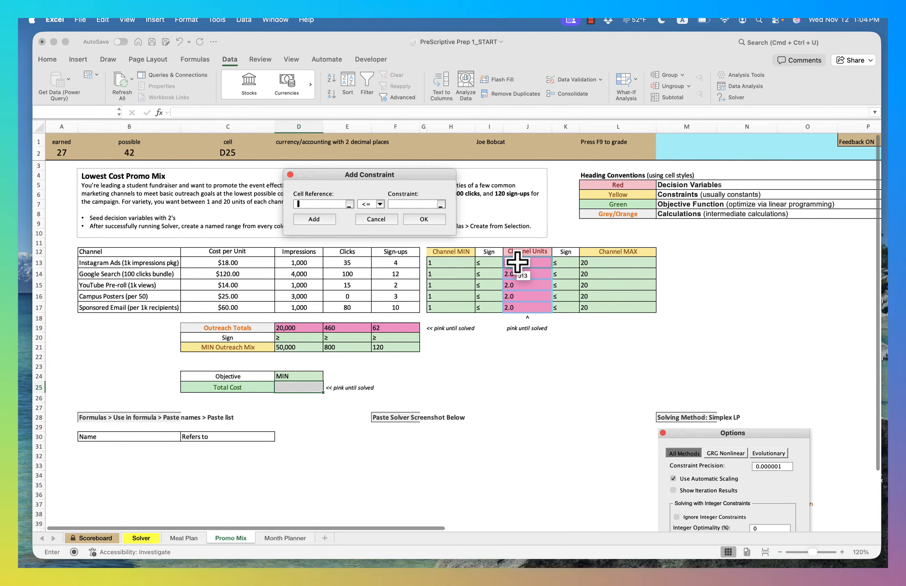
left_click_drag(519, 262, 527, 310)
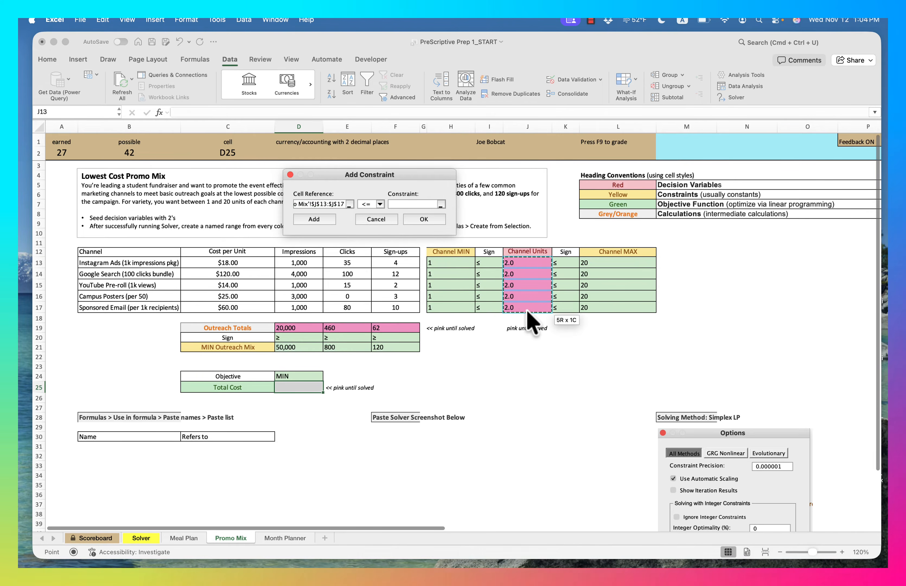
left_click(380, 204)
left_click(376, 226)
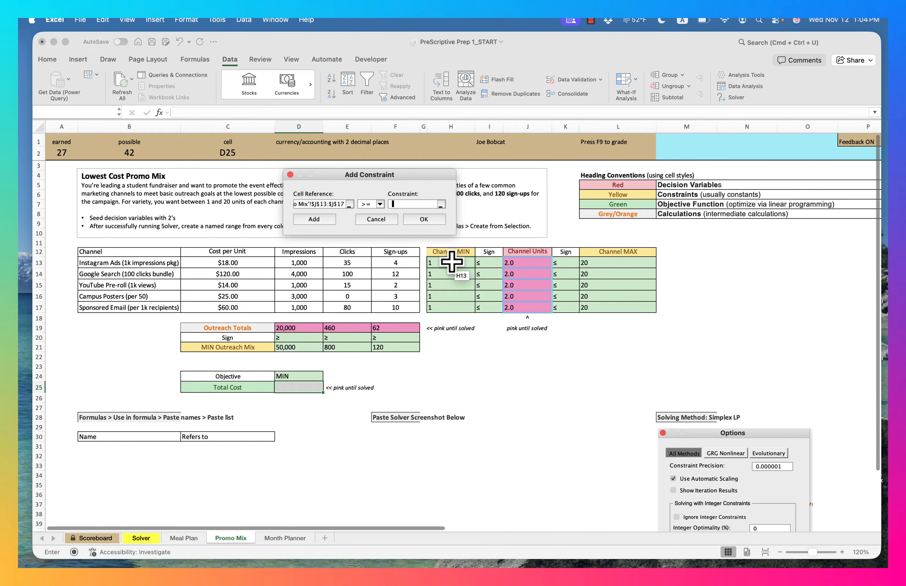
left_click_drag(451, 261, 457, 302)
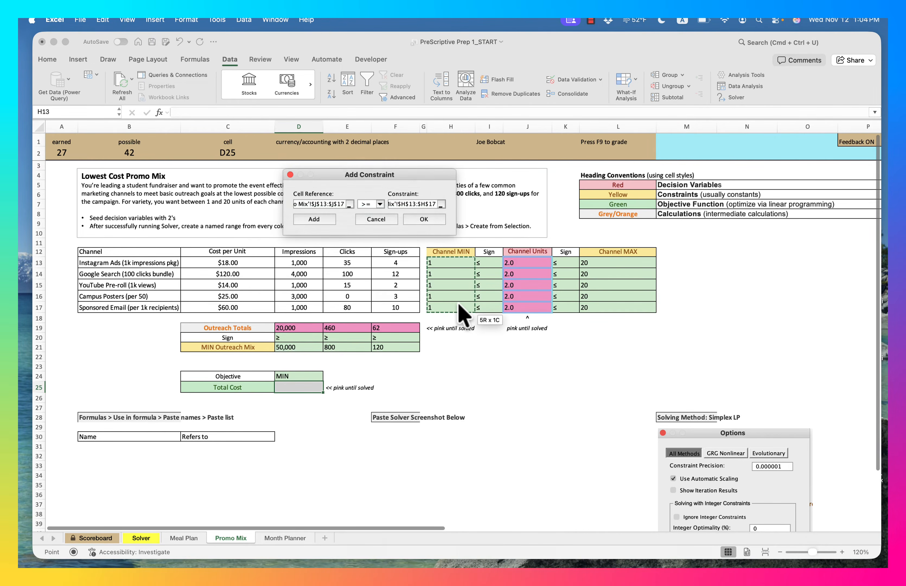
left_click(424, 220)
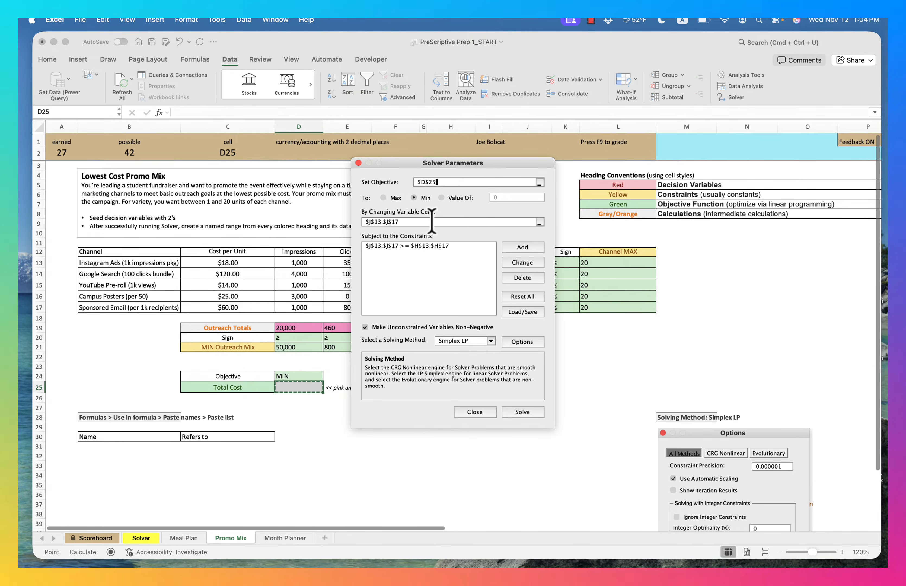
Step: Add a Solver constraint limiting Channel Units J13:J17 to <= Channel MAX L13:L17
left_click(523, 247)
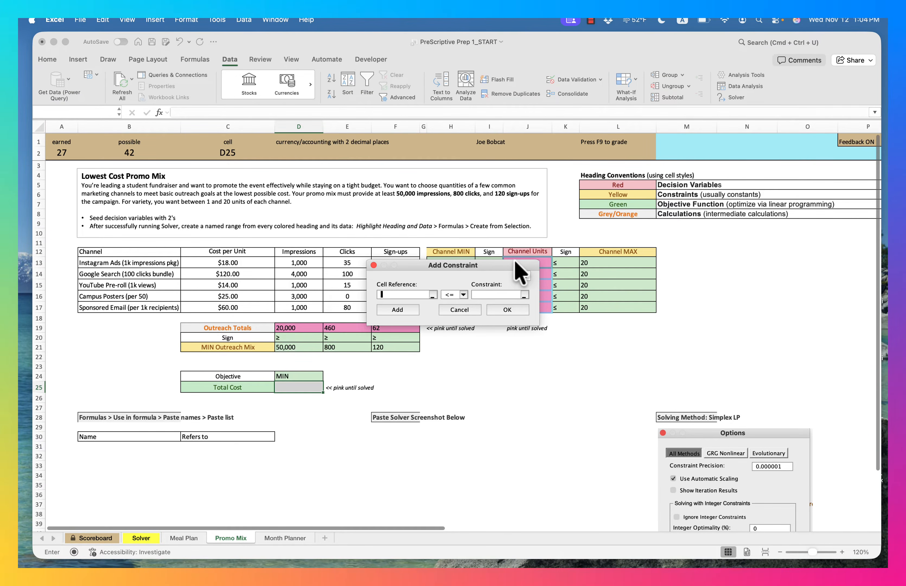
left_click_drag(515, 264, 571, 347)
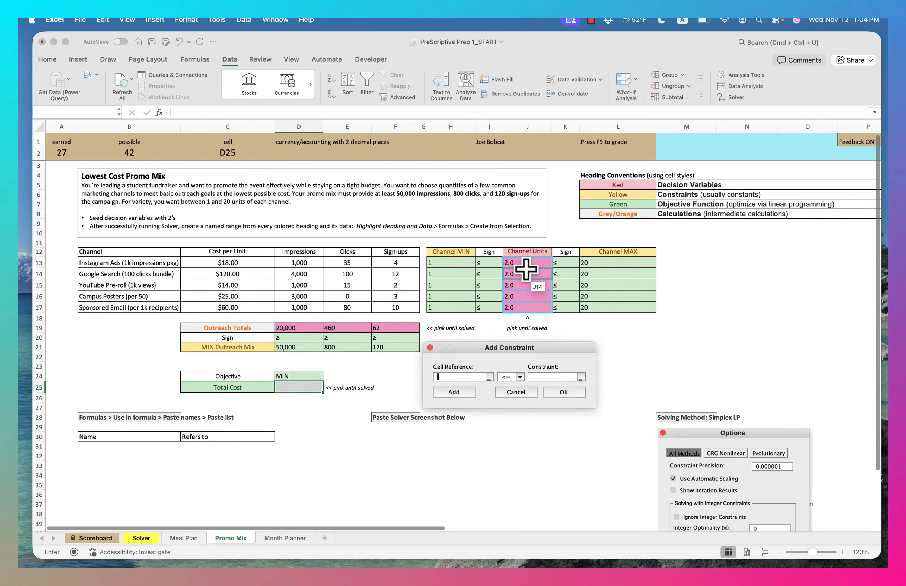
left_click_drag(524, 261, 531, 312)
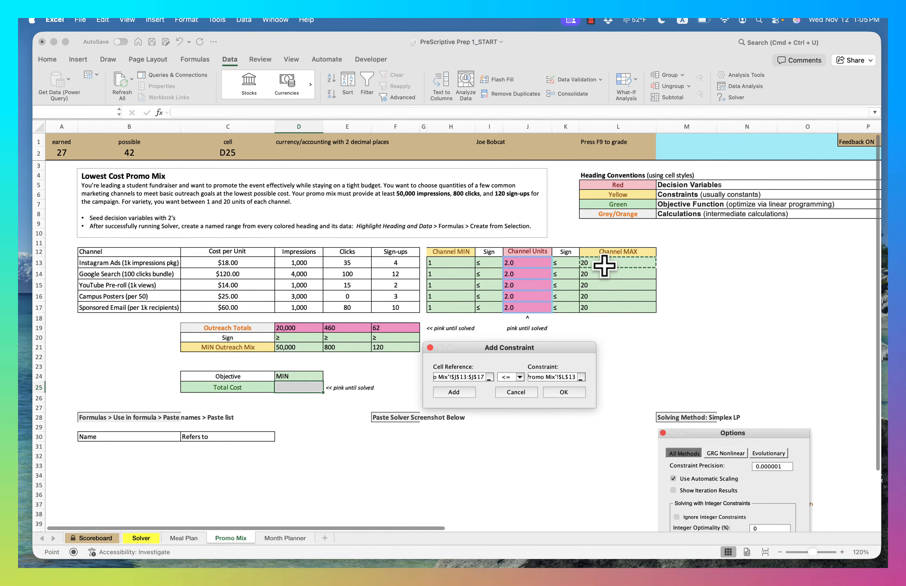
left_click_drag(603, 265, 604, 303)
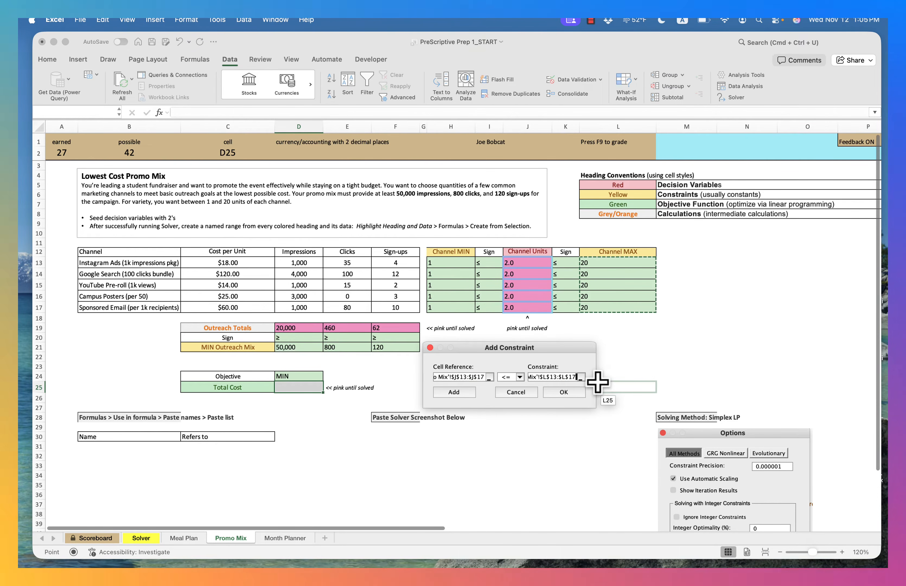
left_click(573, 394)
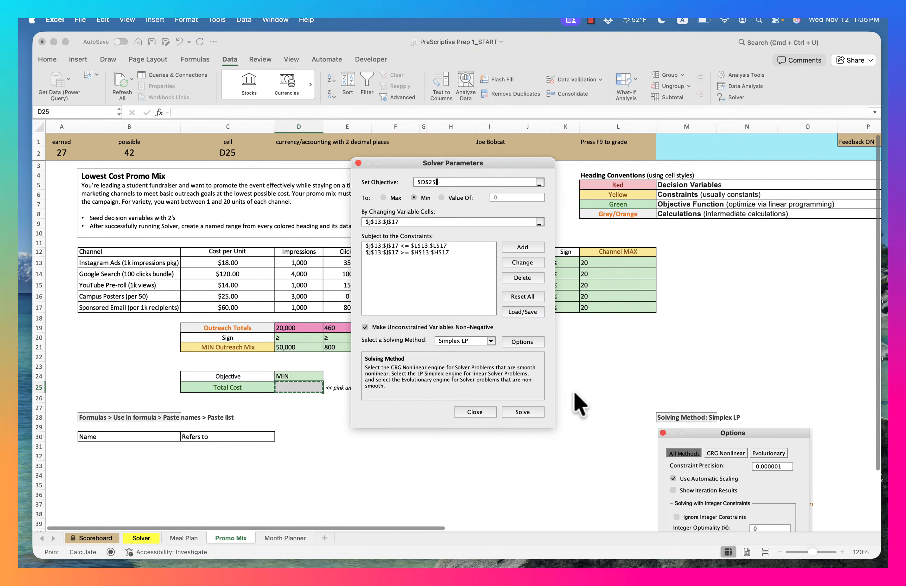
Step: Add a Solver constraint requiring Outreach Totals D19:F19 >= MIN Outreach Mix D21:F21
left_click(522, 248)
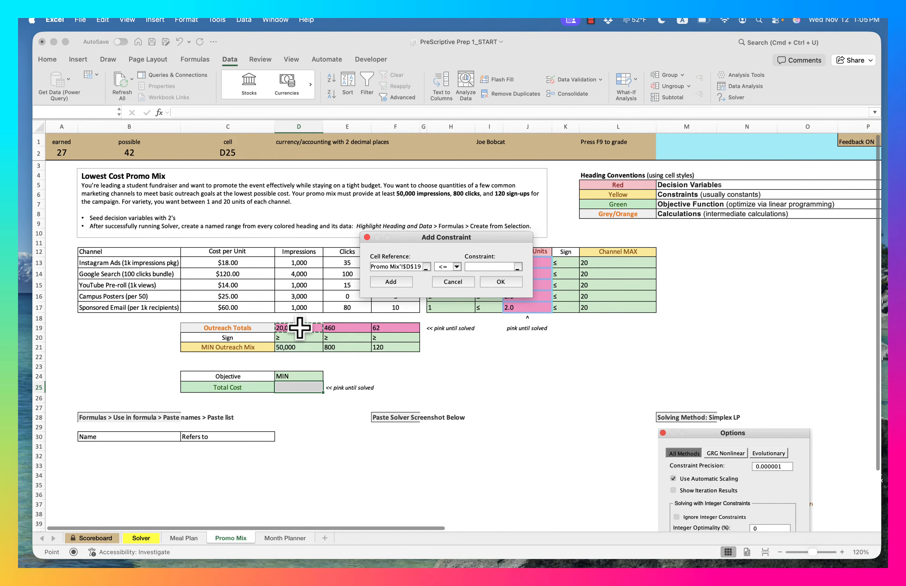
left_click_drag(299, 327, 390, 329)
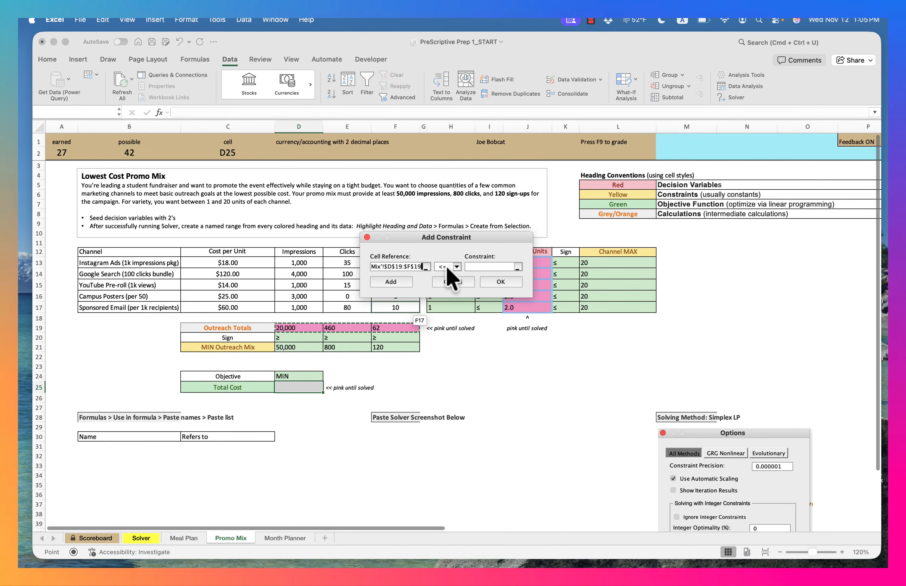
left_click(456, 266)
left_click(446, 288)
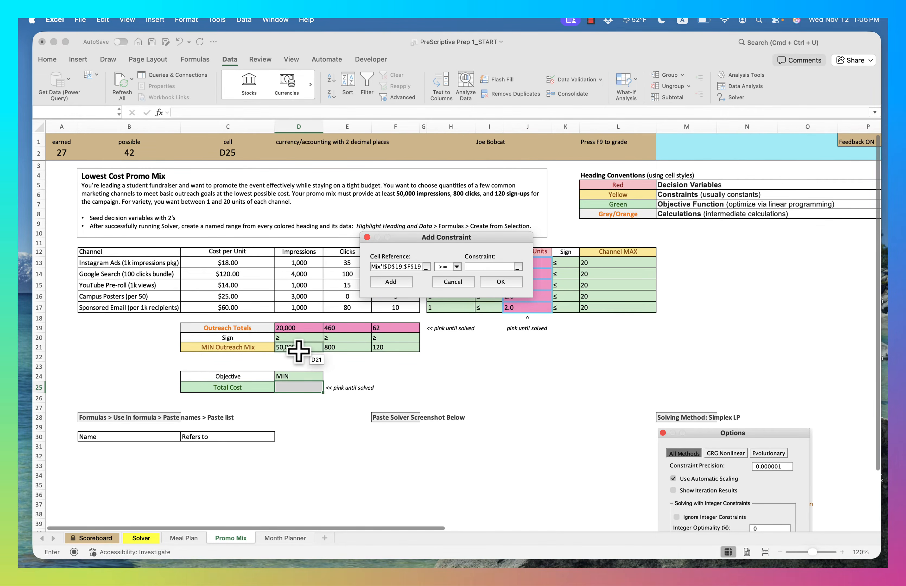
left_click_drag(302, 346, 395, 348)
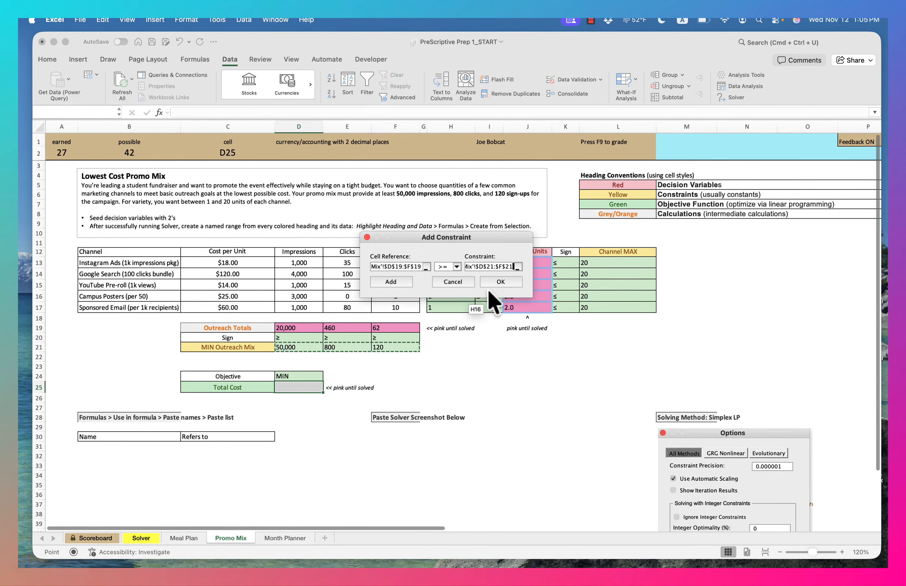
left_click(507, 286)
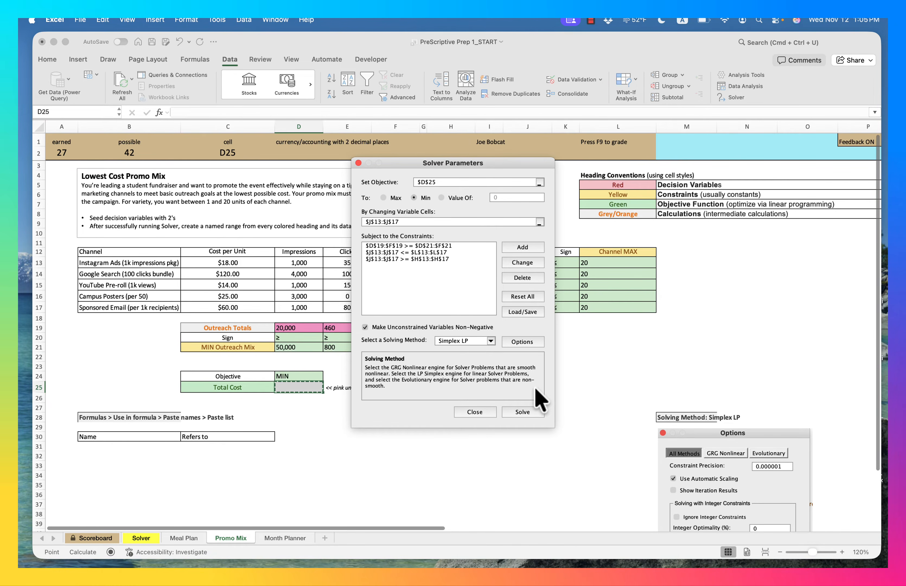
Step: Try to solve the model with the empty Total Cost cell D25 as the objective, and close Solver
left_click(522, 412)
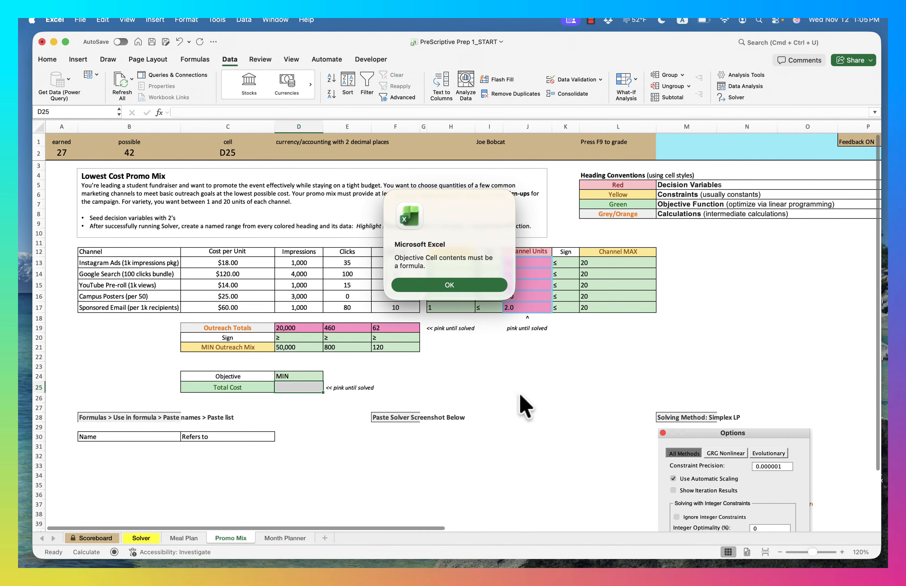
left_click(465, 285)
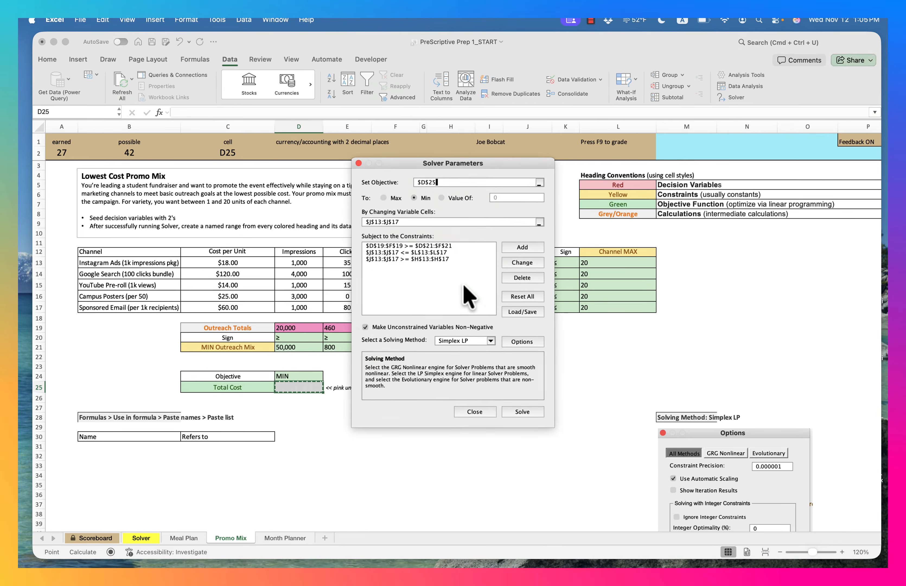
left_click(471, 412)
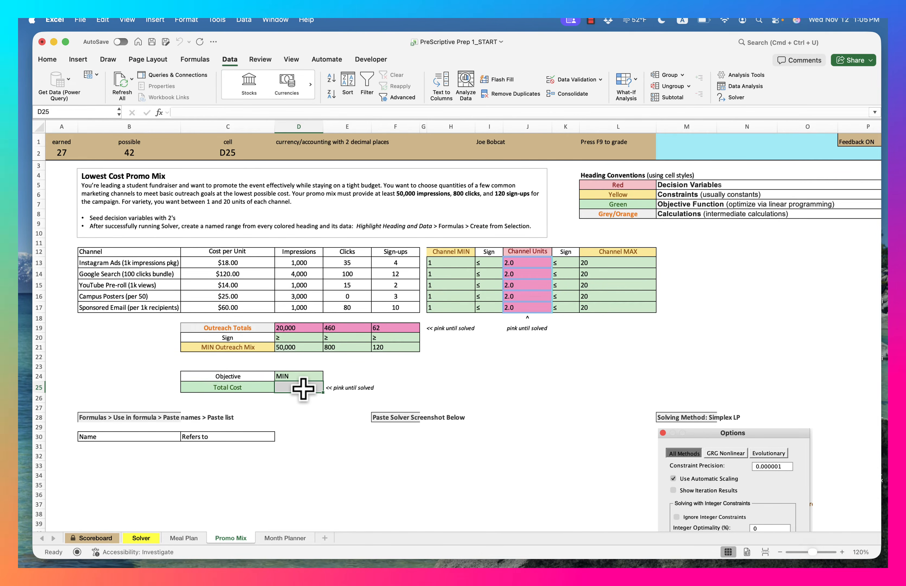
Step: Calculate Total Cost in D25 with =SUMPRODUCT(C13:C17,J13:J17), multiplying Cost per Unit by Channel Units
type("=sumprod")
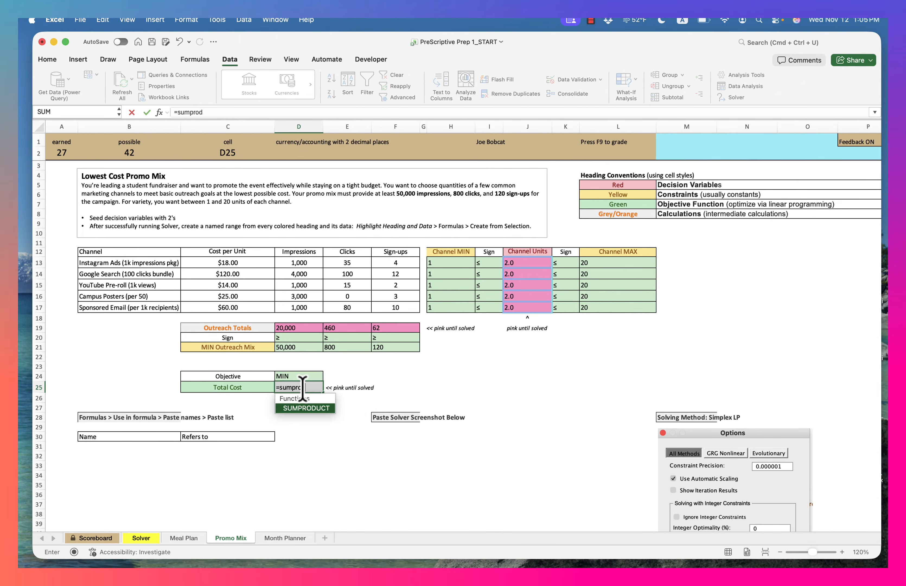
type("uct(")
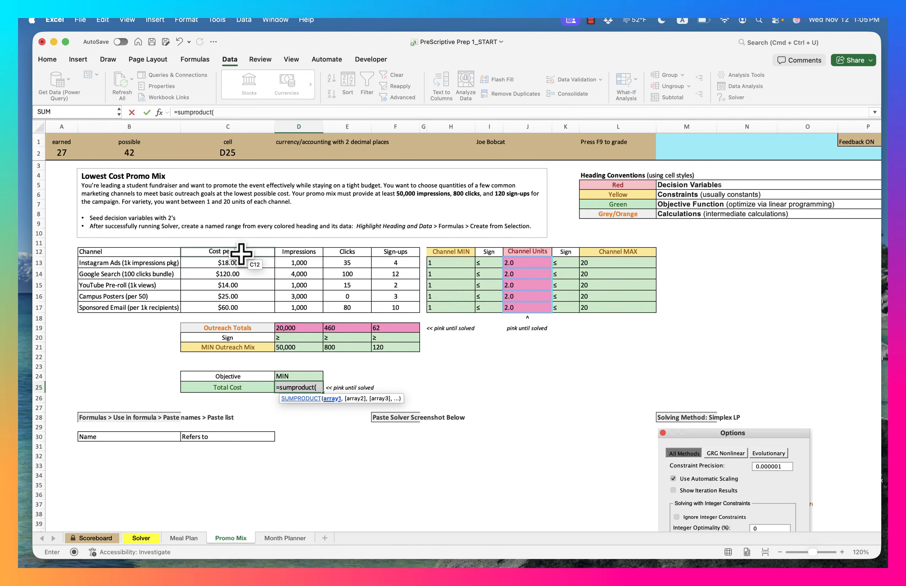
left_click_drag(238, 262, 239, 306)
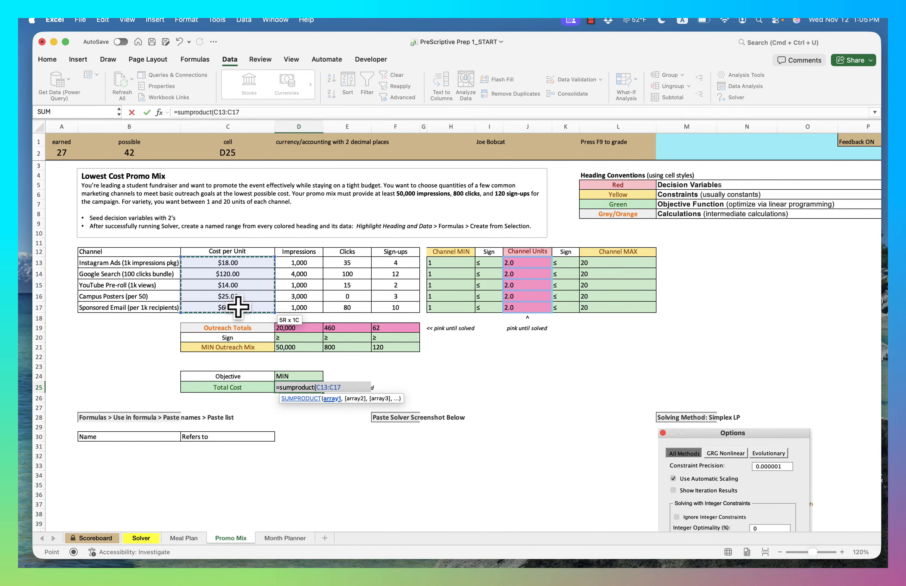
type(",")
left_click_drag(518, 263, 525, 309)
type(")")
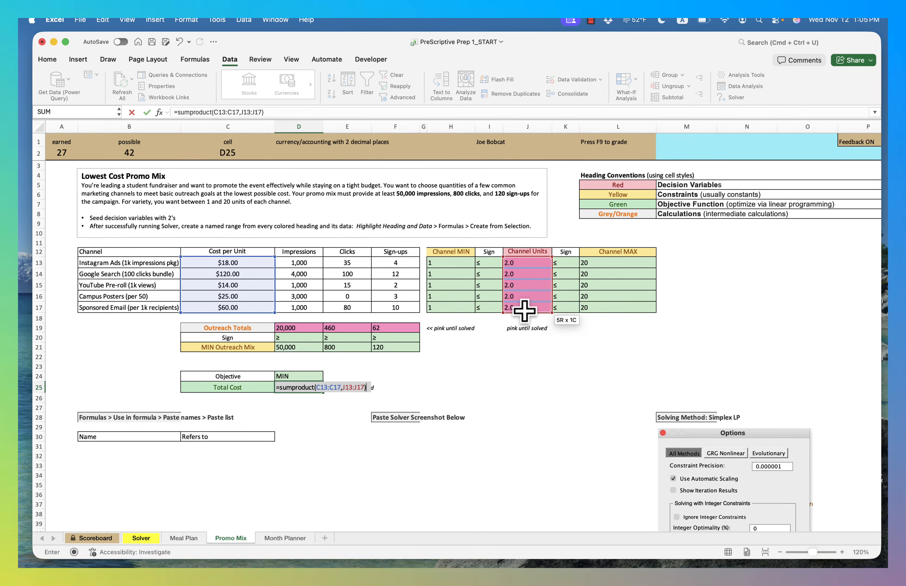
key("Return")
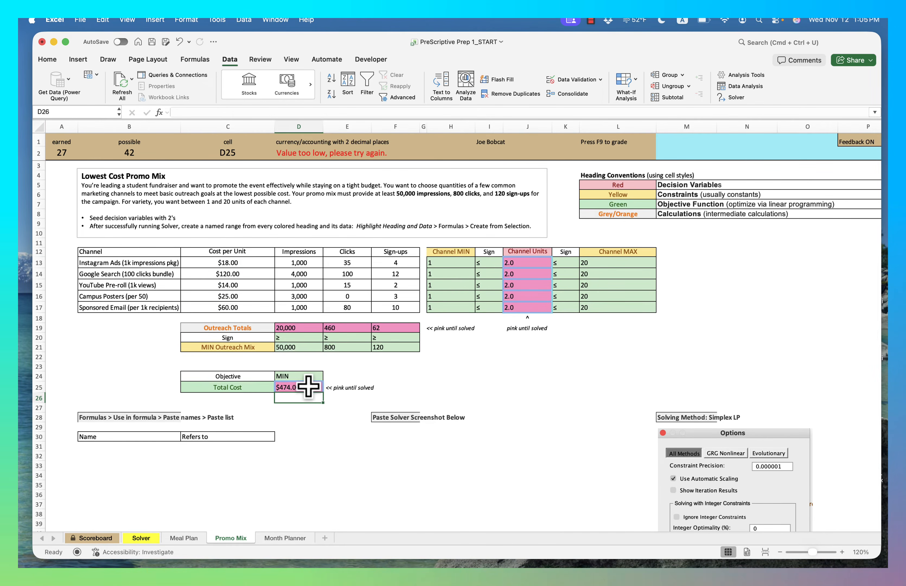
Step: Solve the promo mix model with the configured Solver parameters and keep the Solver solution
left_click(735, 99)
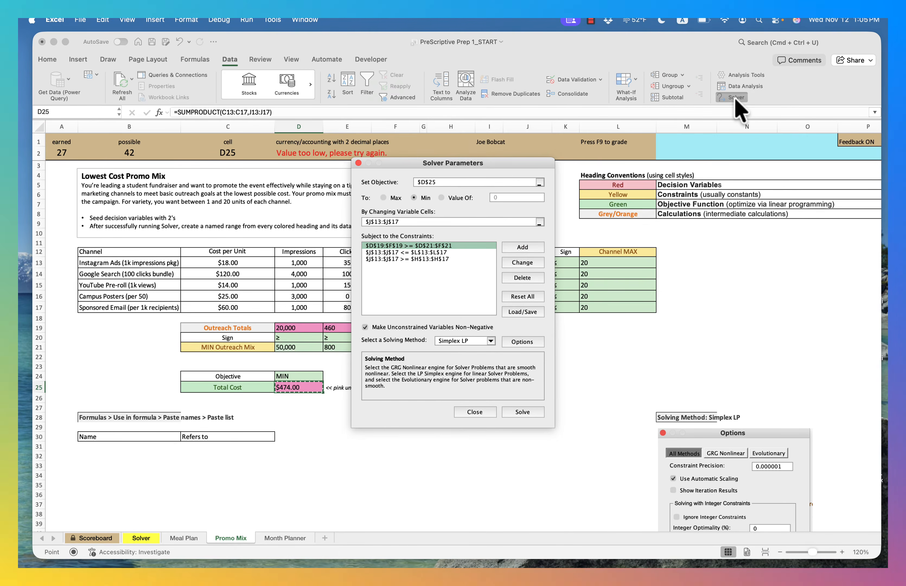
left_click(522, 412)
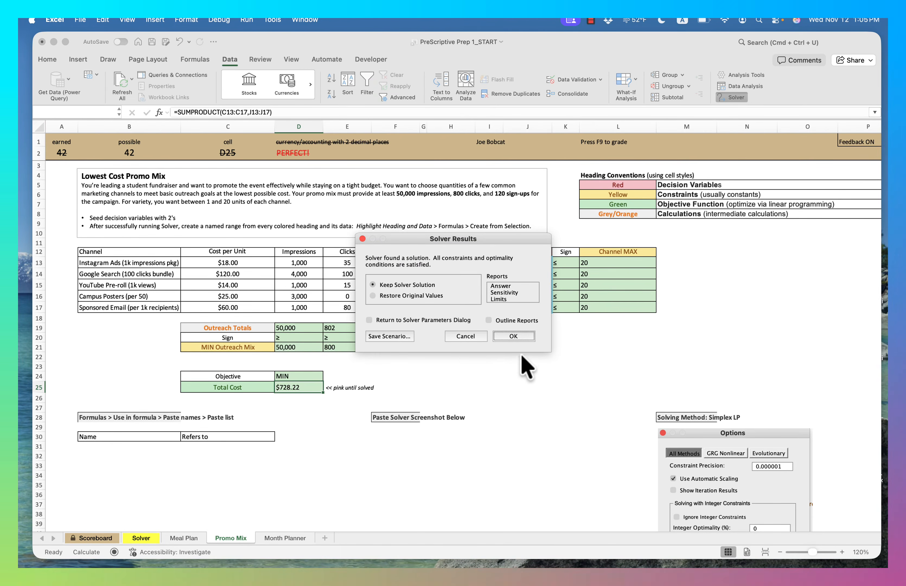
left_click(524, 335)
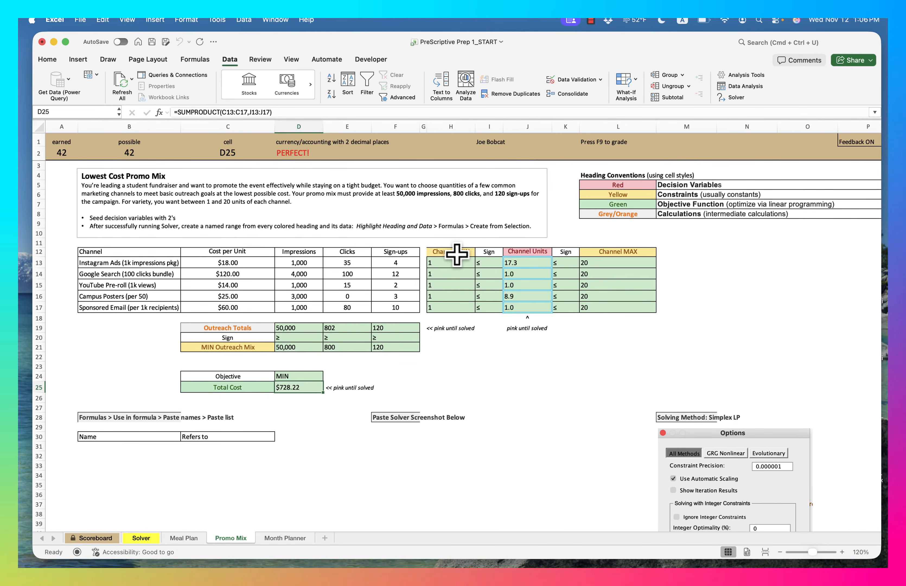
Step: Create a named range for Channel MIN from H12:H17, using the top row as the name
left_click_drag(461, 253, 457, 290)
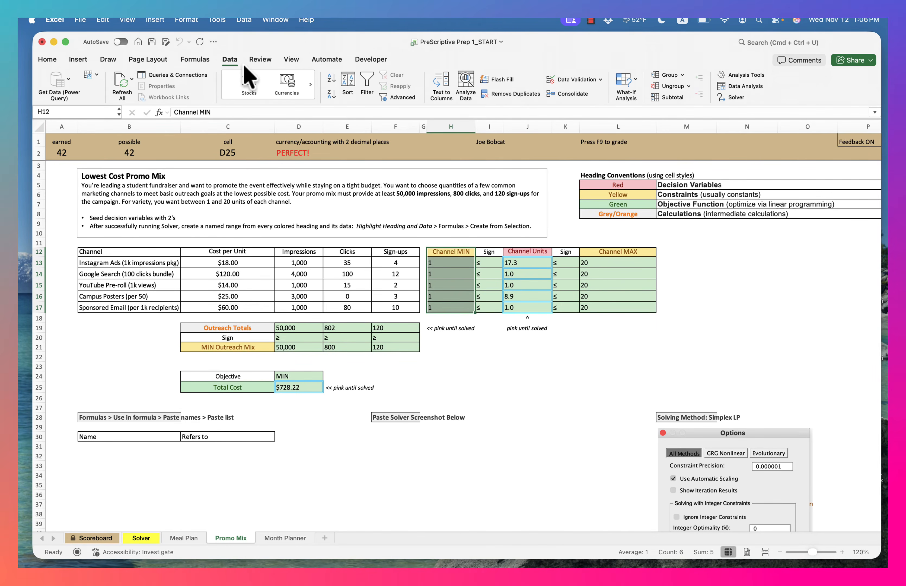
left_click(195, 59)
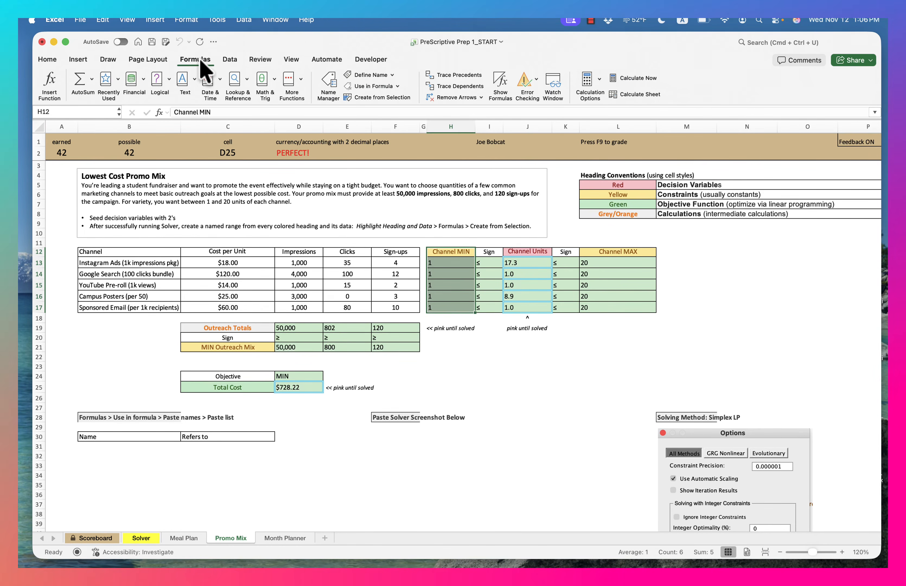
left_click(381, 97)
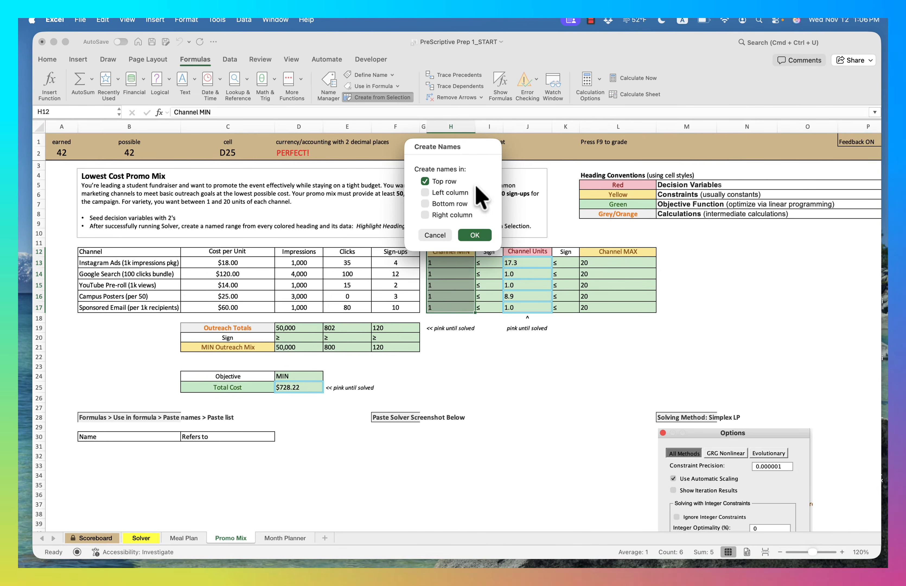
left_click(475, 235)
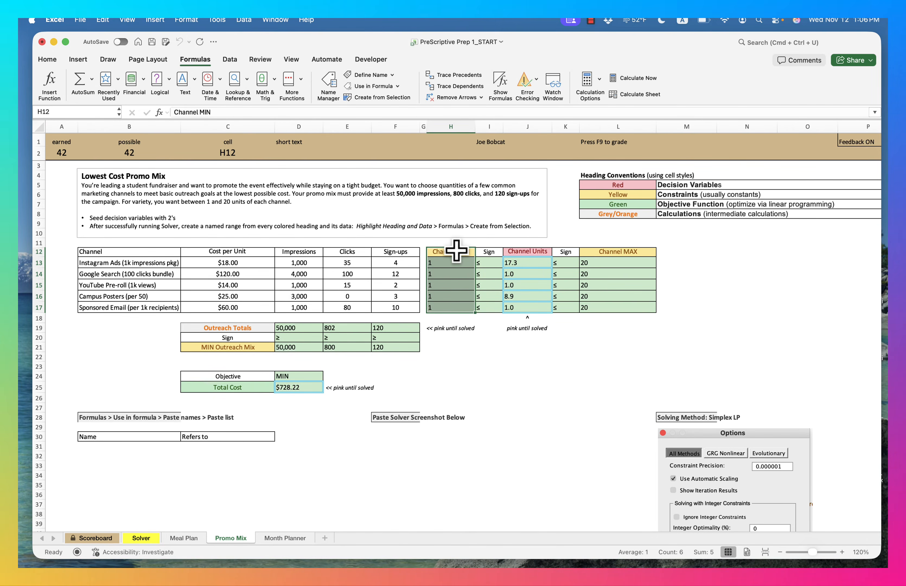
Step: Create a named range for Channel Units from J12:J17, using the top row as the name
left_click_drag(527, 252, 532, 310)
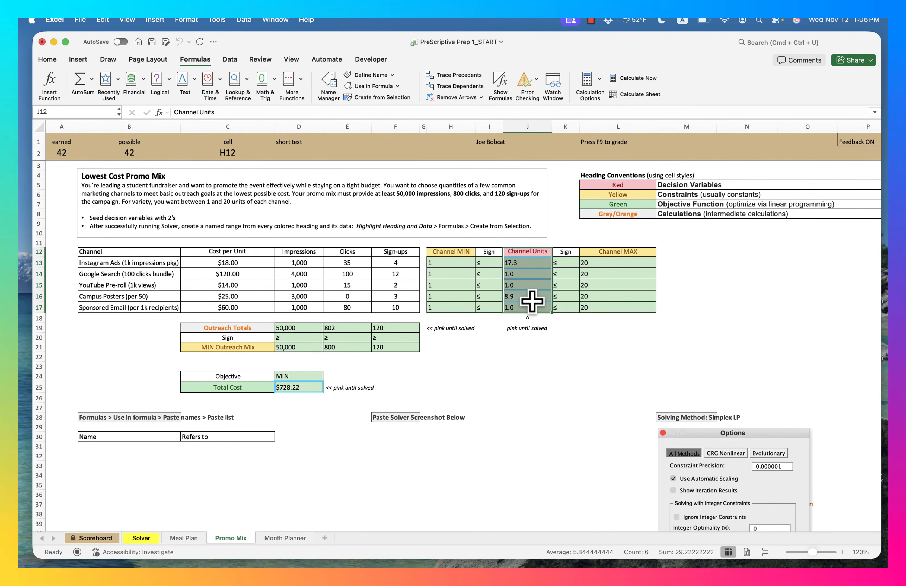
left_click(388, 99)
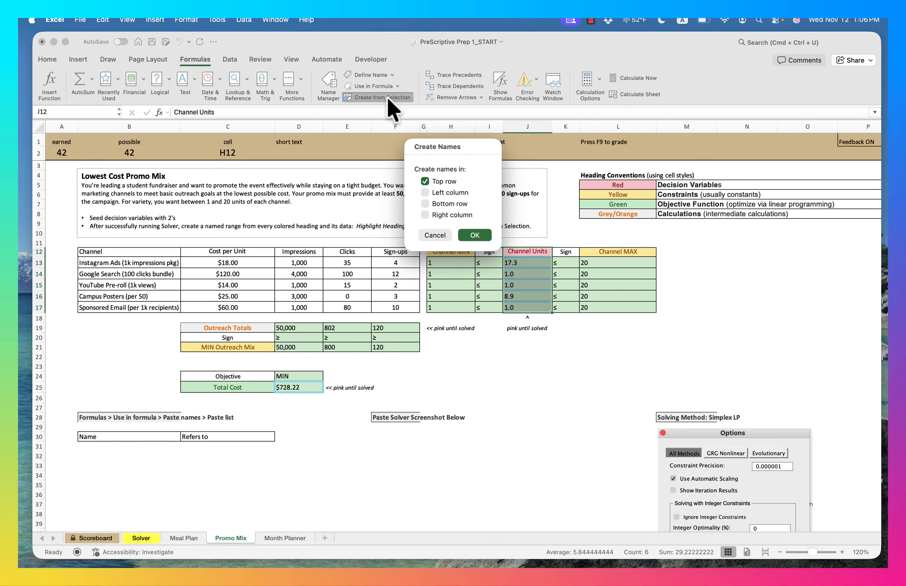
left_click(476, 235)
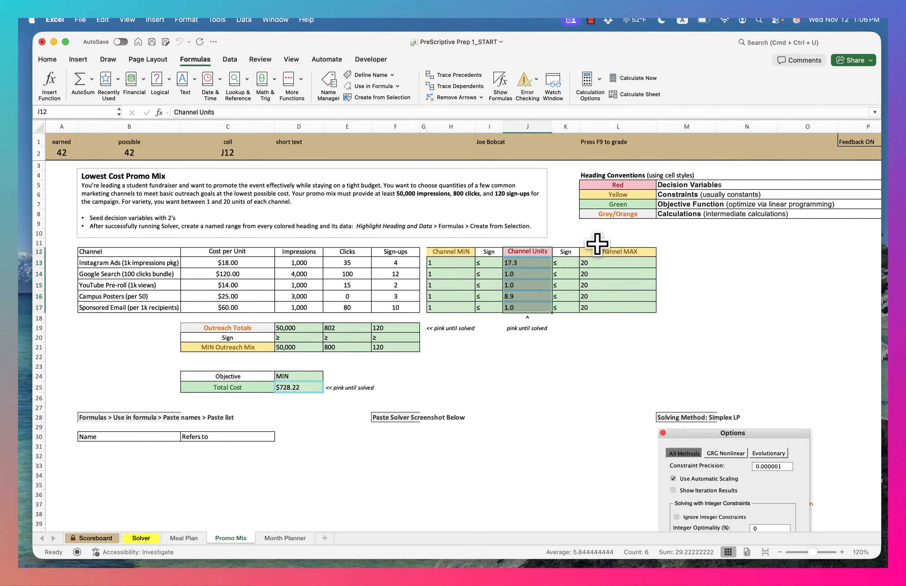
Step: Create a named range for Channel MAX from L12:L17, using the top row as the name
left_click_drag(598, 252, 609, 309)
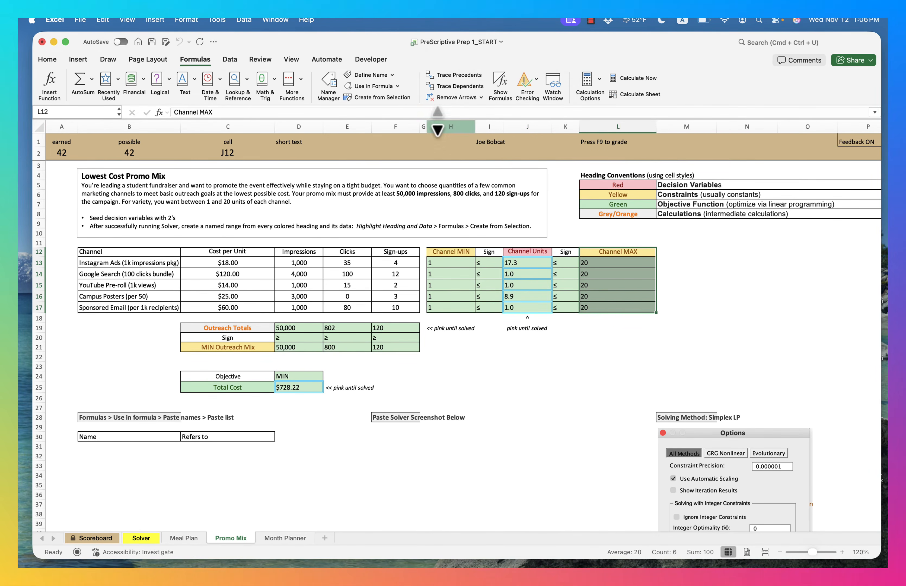
left_click(388, 98)
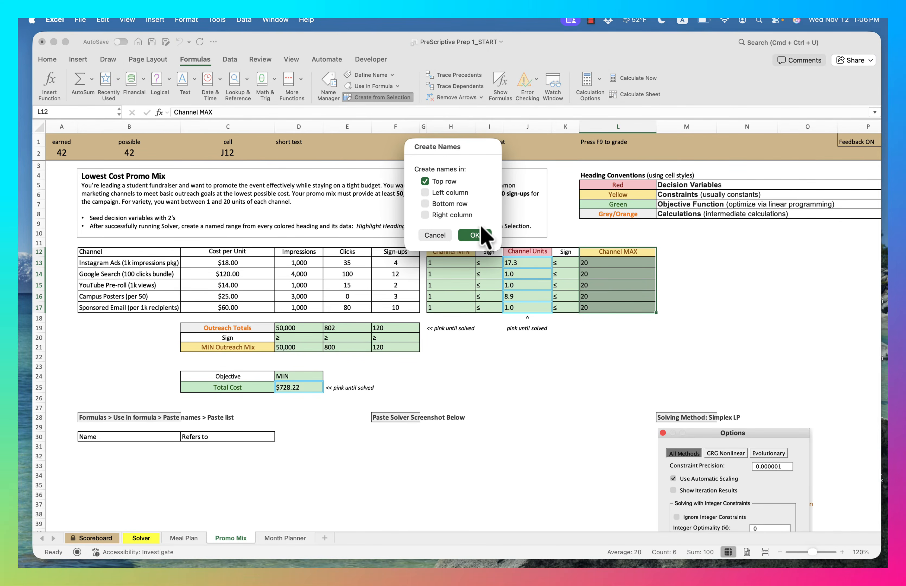
left_click(475, 235)
Step: Create a named range for Outreach Totals from C19:F19, using the left column as the name
left_click_drag(240, 327, 374, 328)
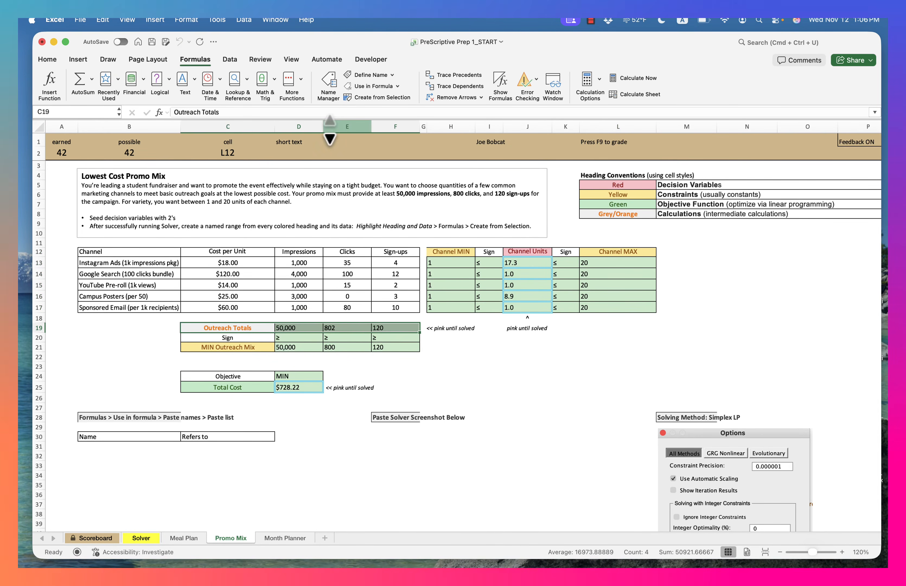
left_click(364, 97)
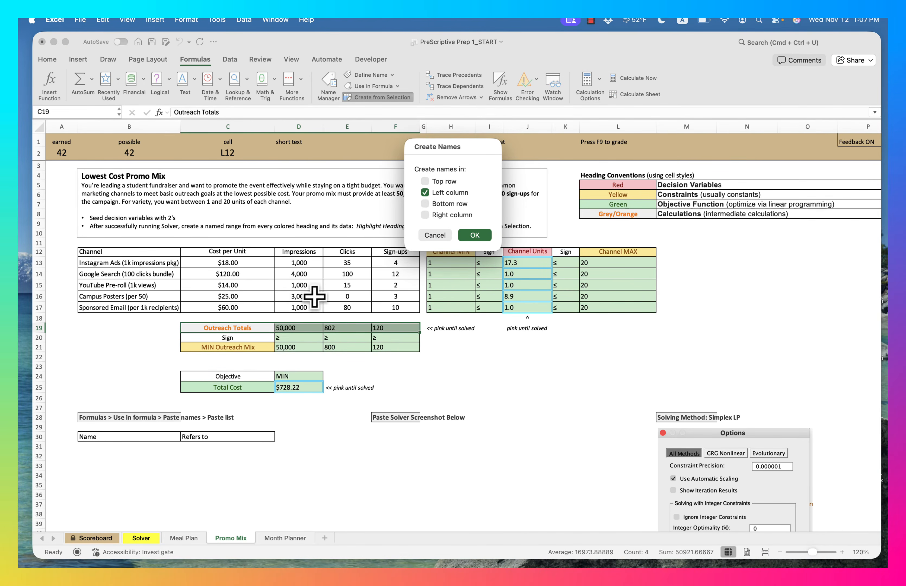
left_click(474, 236)
Step: Create a named range for MIN Outreach Mix from C21:F21, using the left column as the name
left_click(271, 345)
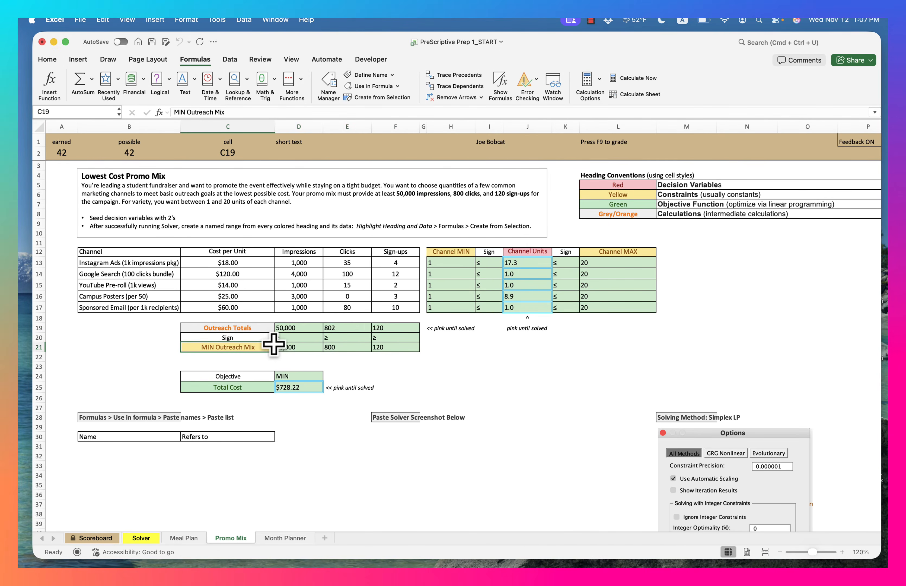
left_click_drag(273, 344, 384, 345)
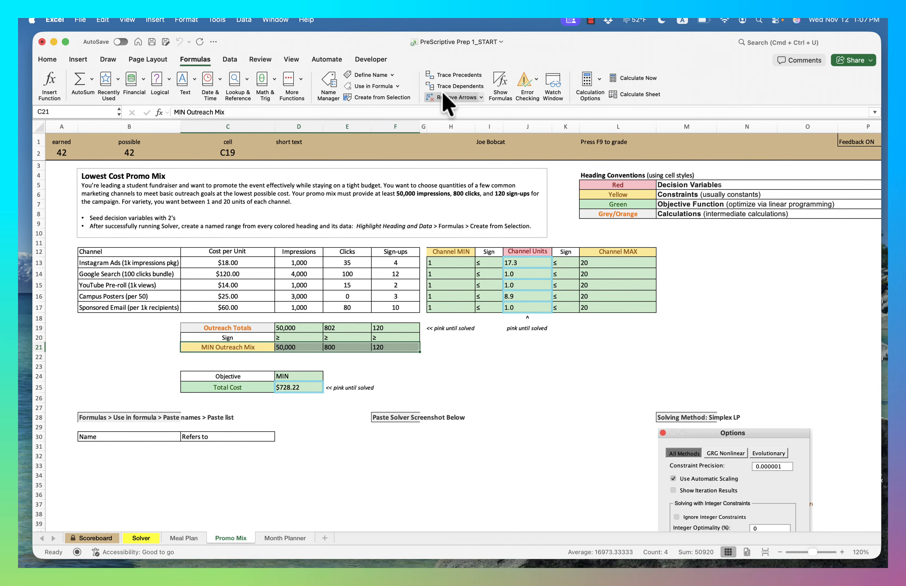
left_click(396, 97)
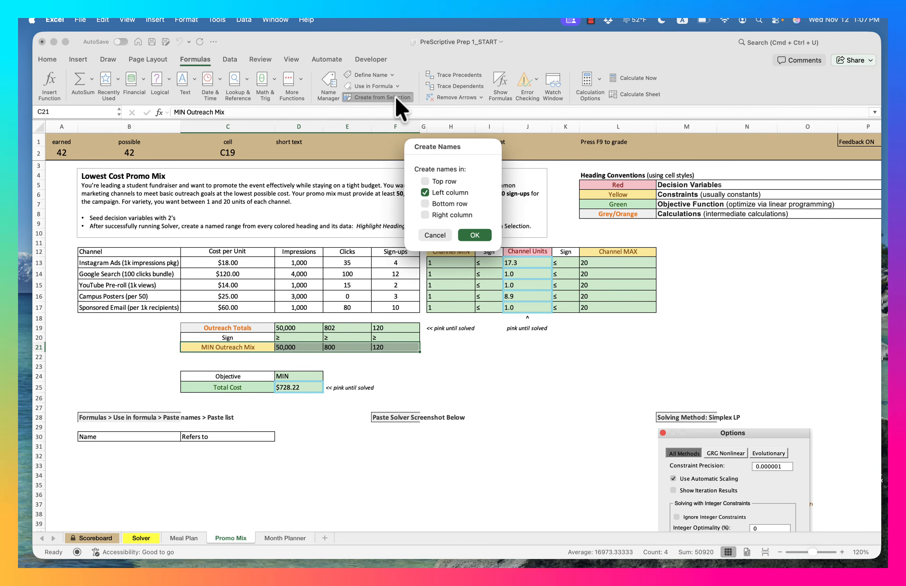
left_click(474, 236)
Step: Create a named range for Total Cost from C25:D25, taking the name from its heading
left_click_drag(250, 387, 296, 387)
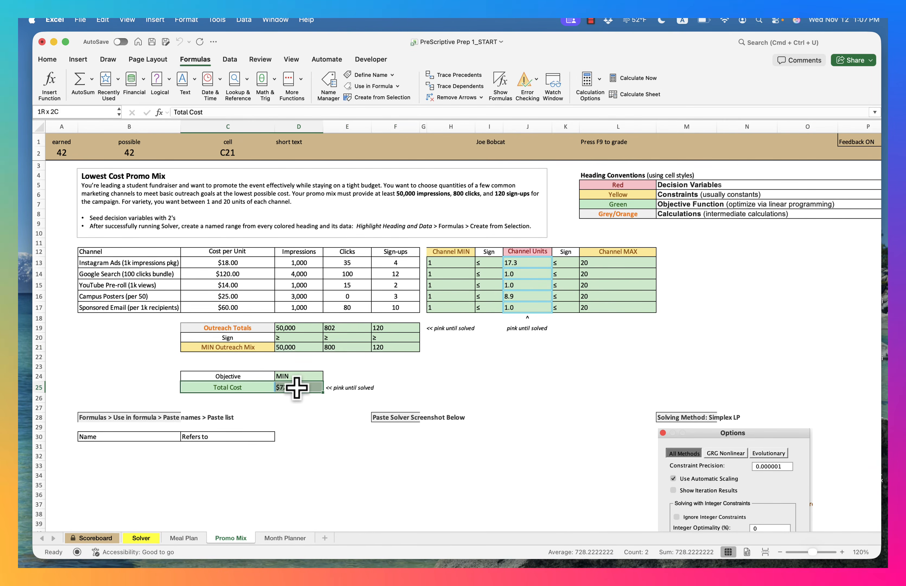
left_click(398, 97)
left_click(475, 235)
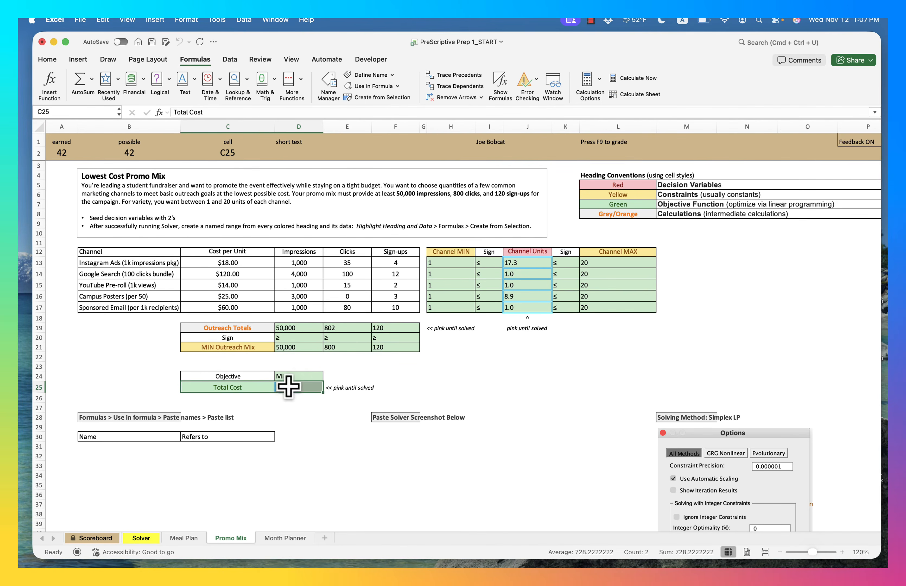
Step: Paste the full list of defined names and their references into the sheet starting at B31
left_click(103, 448)
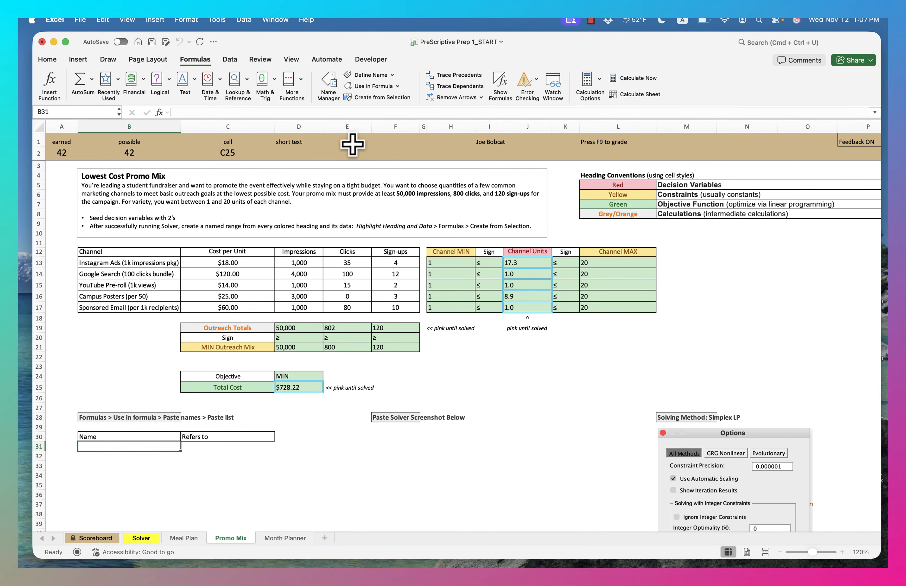
left_click(396, 85)
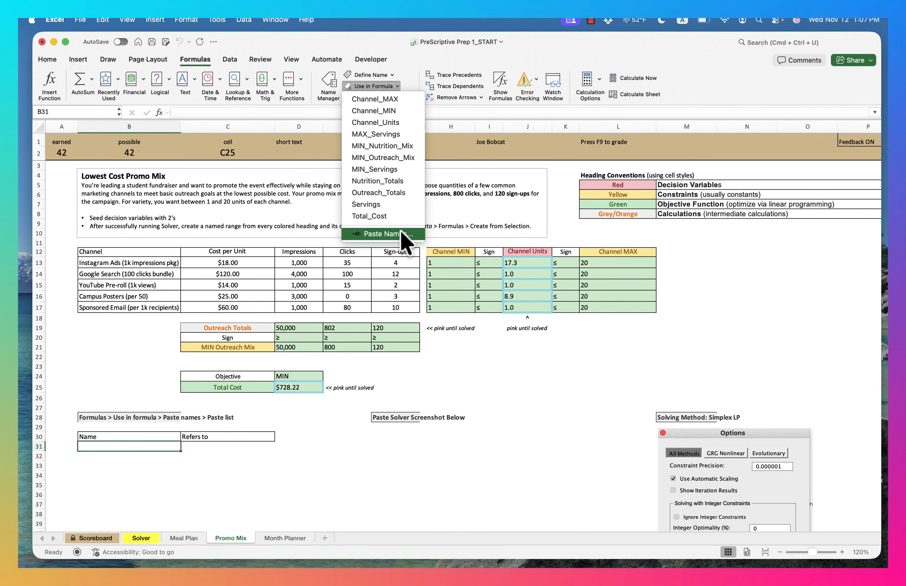
left_click(387, 234)
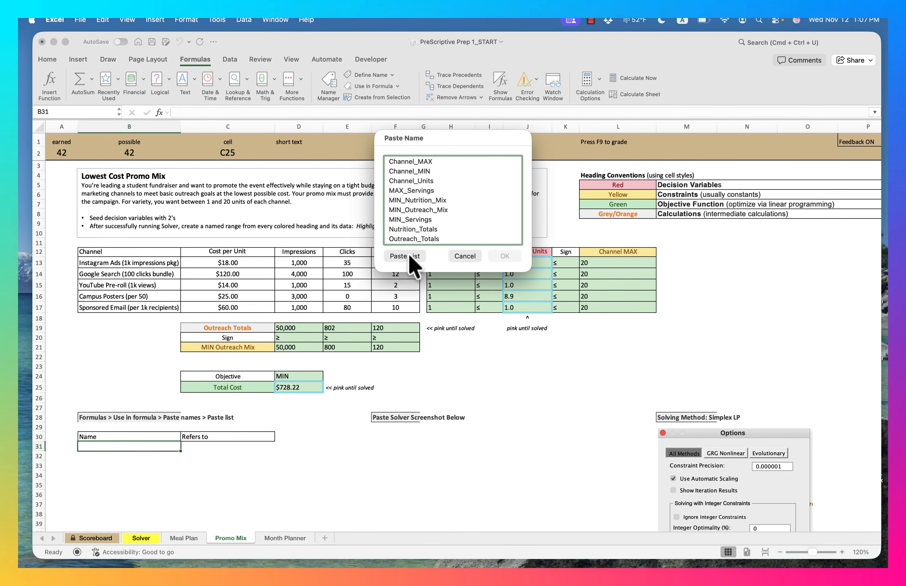
left_click(410, 257)
Step: Sort the pasted name list by the Refers to column in Z to A order, treating row 30 as headers
scroll(448, 366, "down", 5)
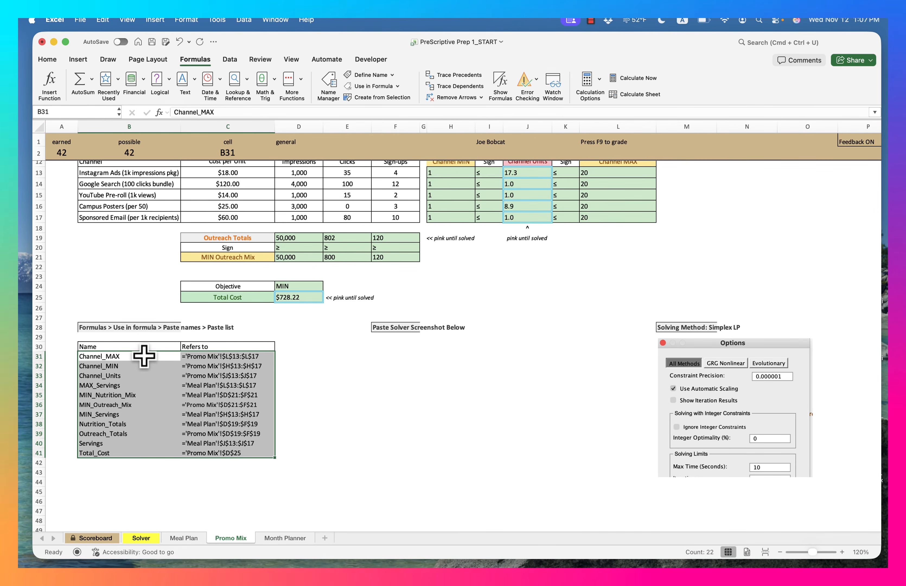
left_click(154, 356)
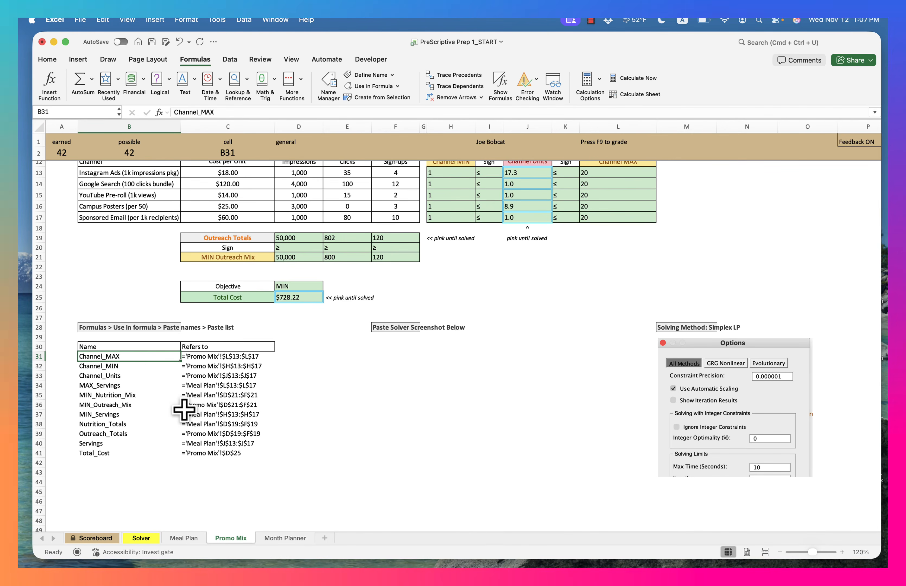
left_click(230, 60)
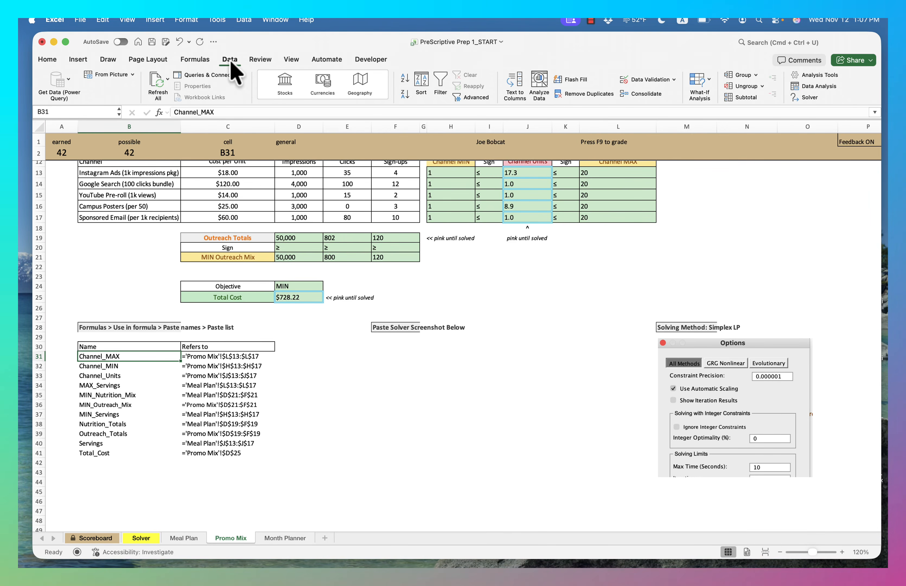
left_click(422, 84)
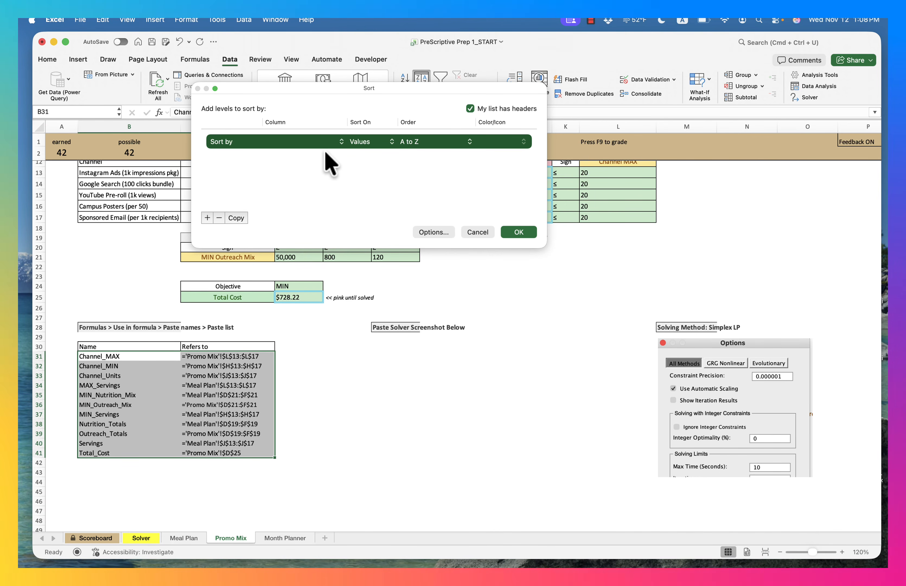
left_click(339, 143)
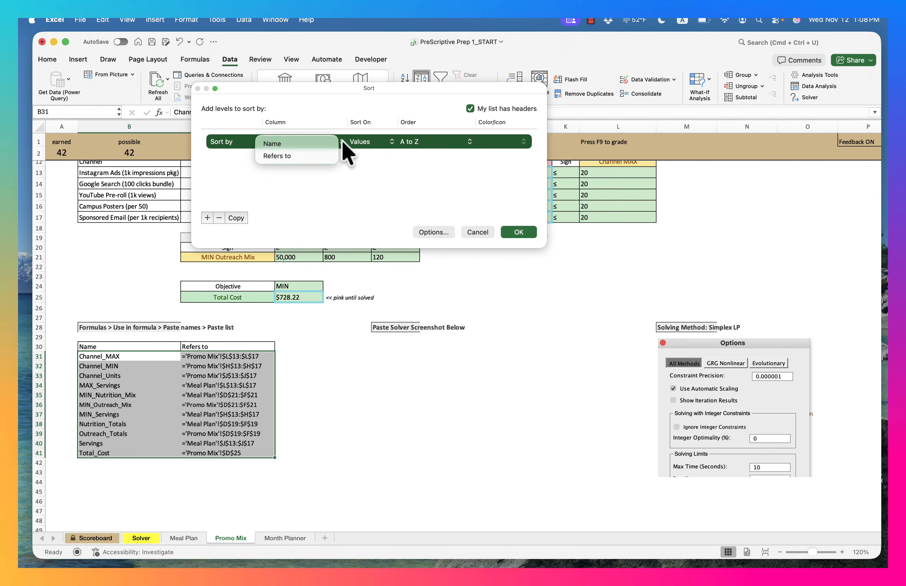
left_click(310, 153)
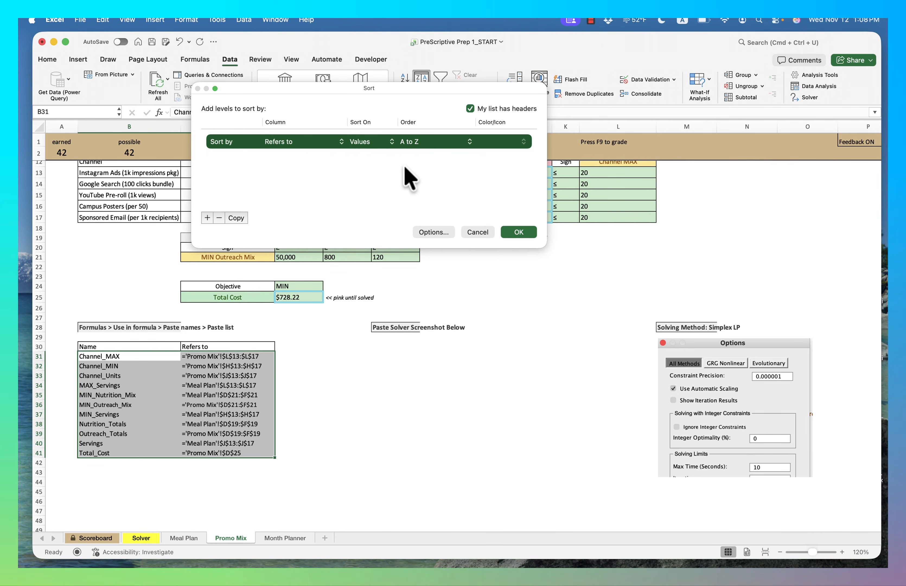
left_click(428, 141)
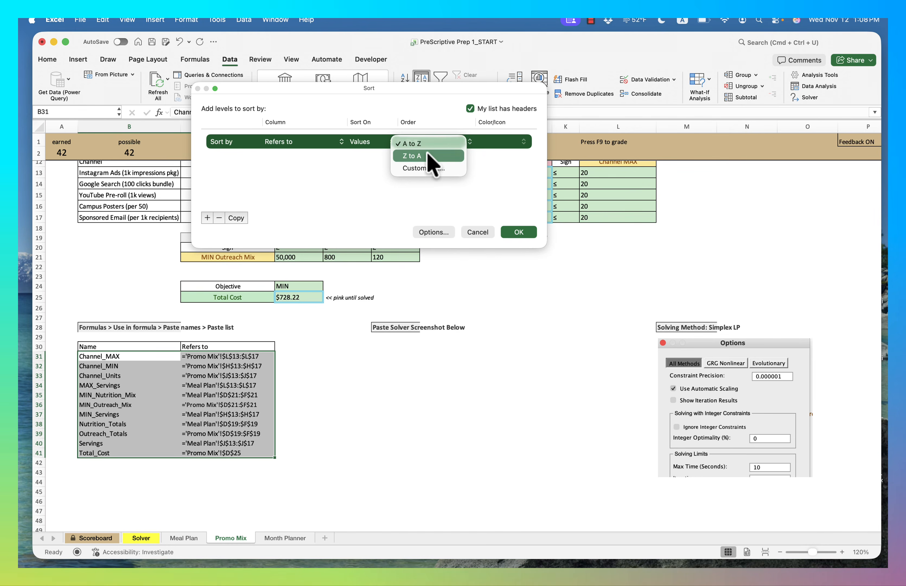
left_click(426, 152)
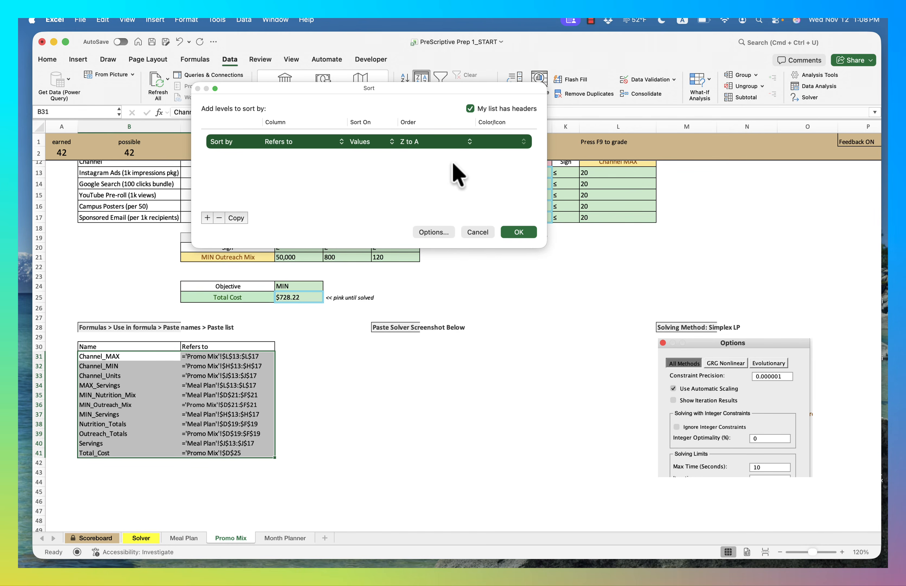
left_click(520, 232)
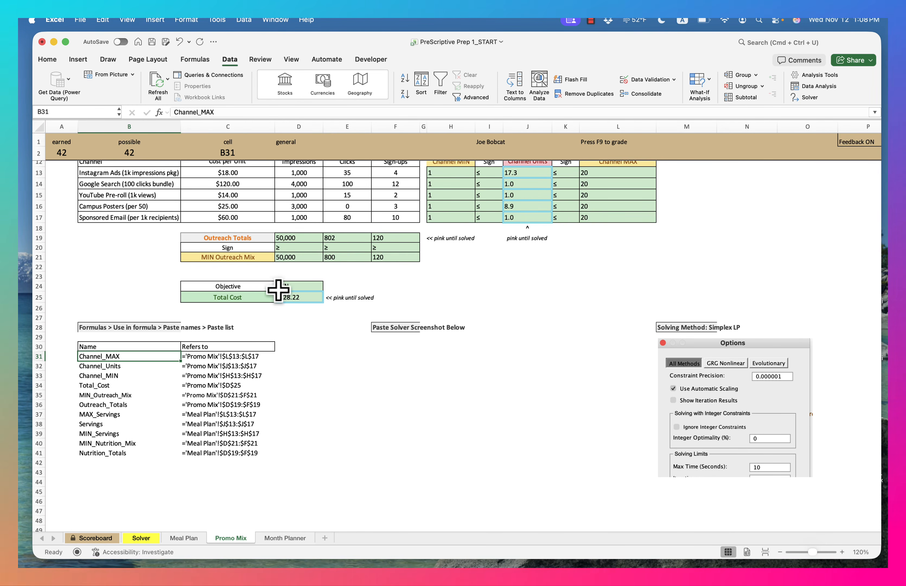
Step: Capture the objective, variable cells and constraints from the Solver Parameters for Total_Cost, and paste the screenshot at F30
left_click(283, 297)
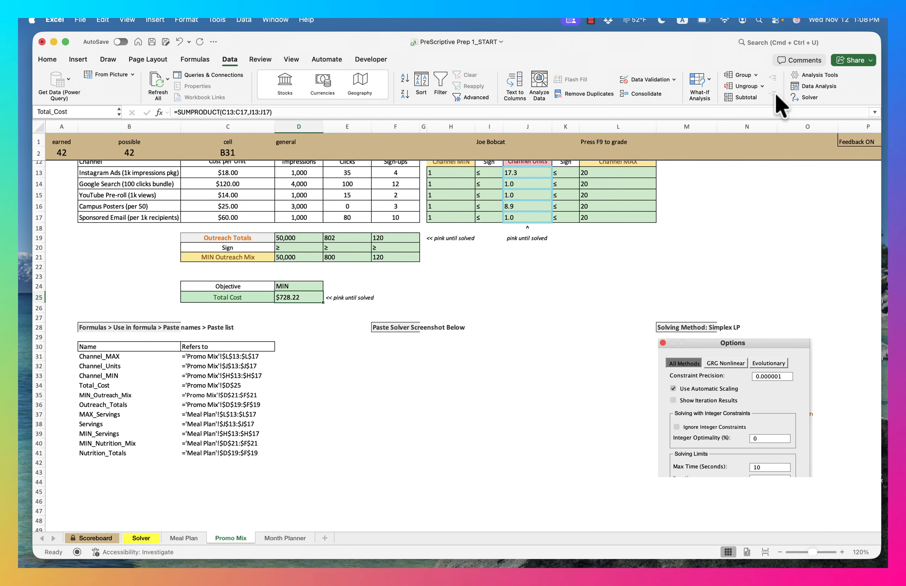
left_click(802, 98)
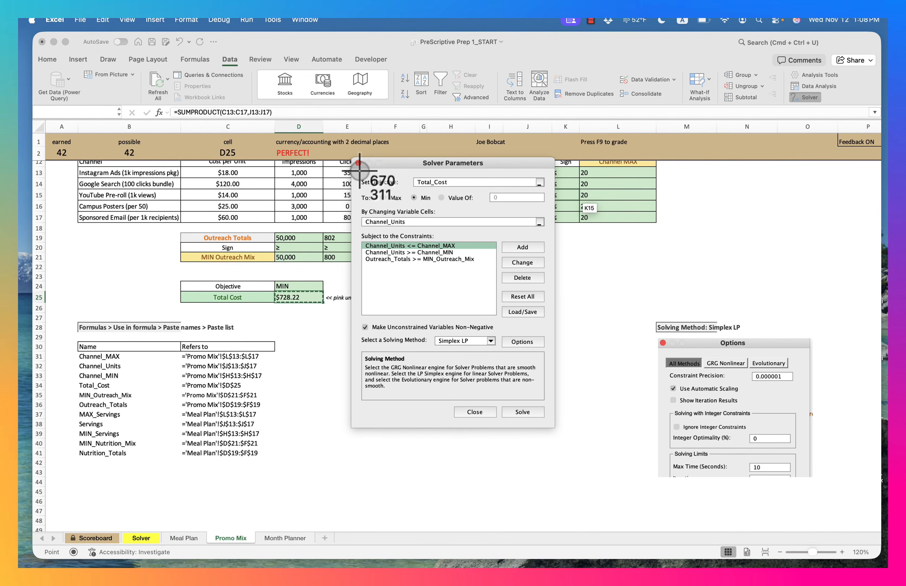
left_click_drag(356, 170, 495, 276)
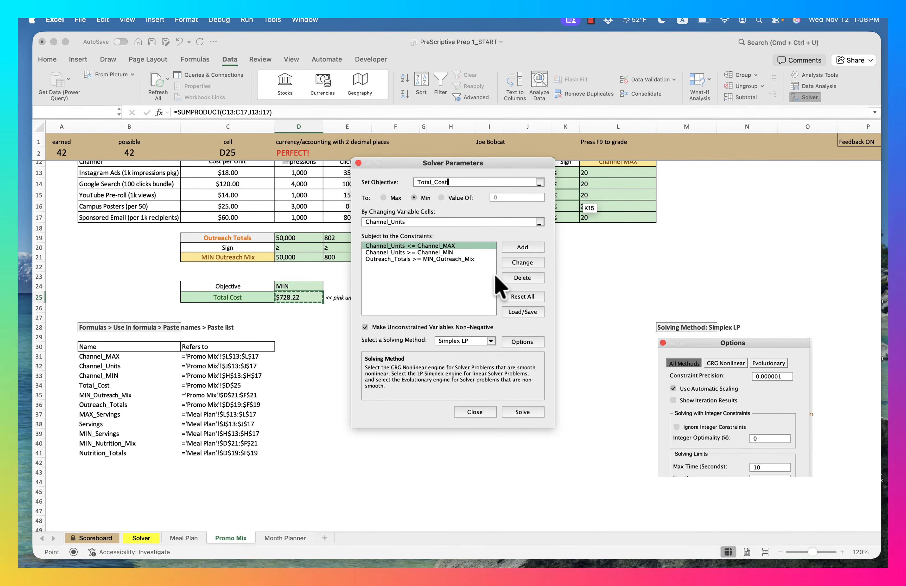
left_click(480, 412)
left_click(375, 346)
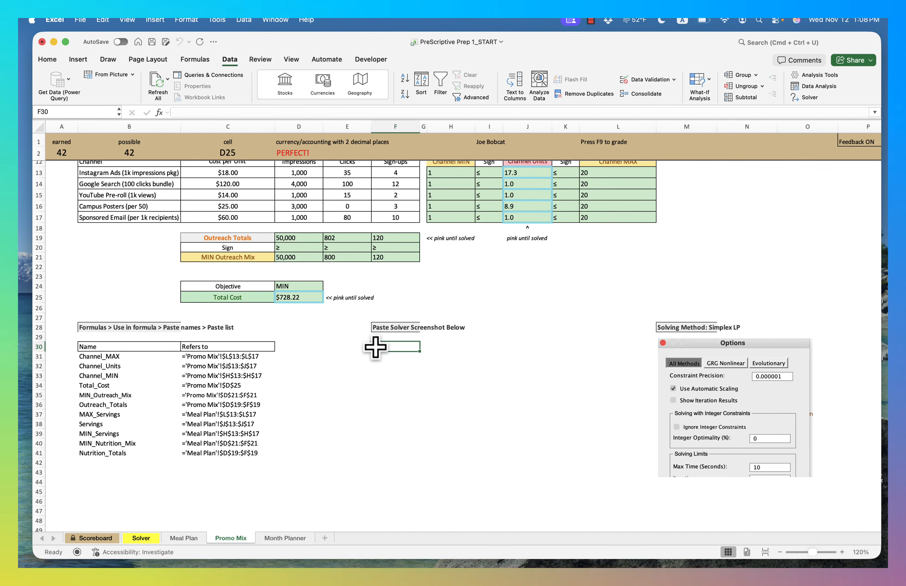
key("super+v")
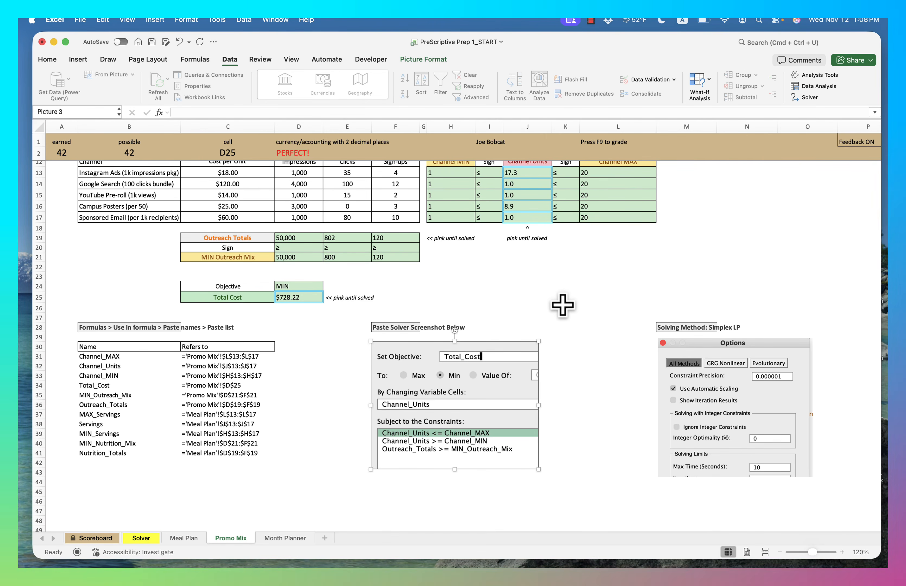
left_click(590, 20)
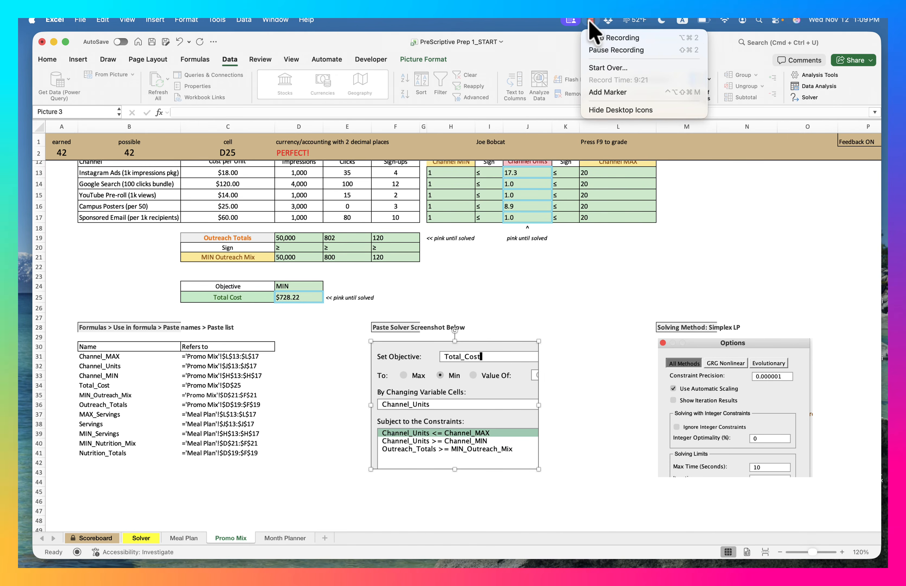